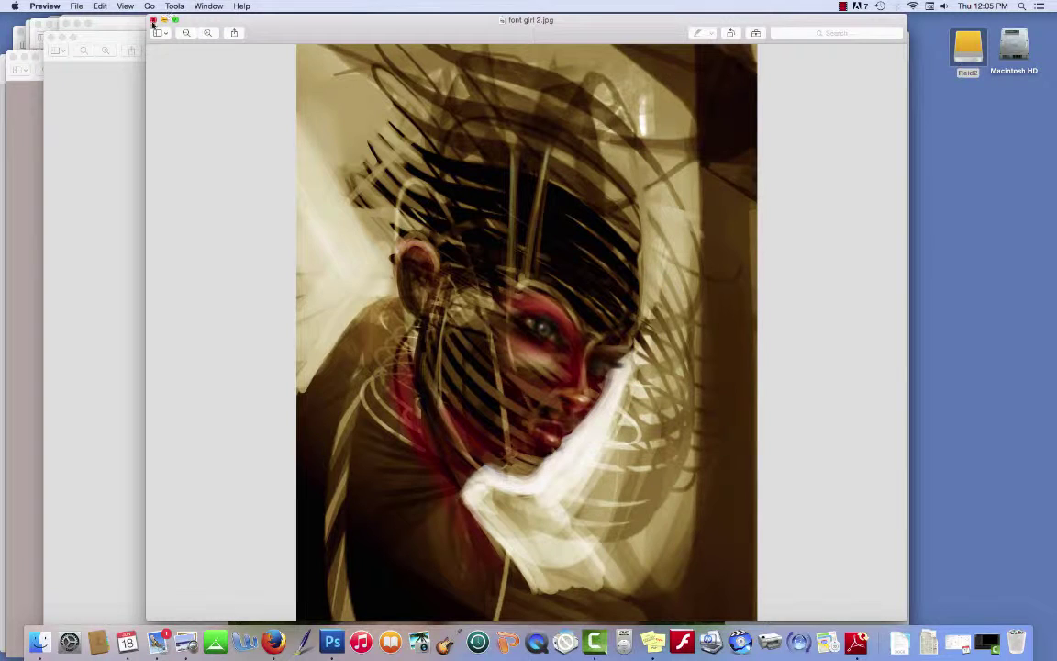
Close the font girl 2, naga and new girl warrior paintings in Preview
{"action": "left_click", "coordinate": [153, 21]}
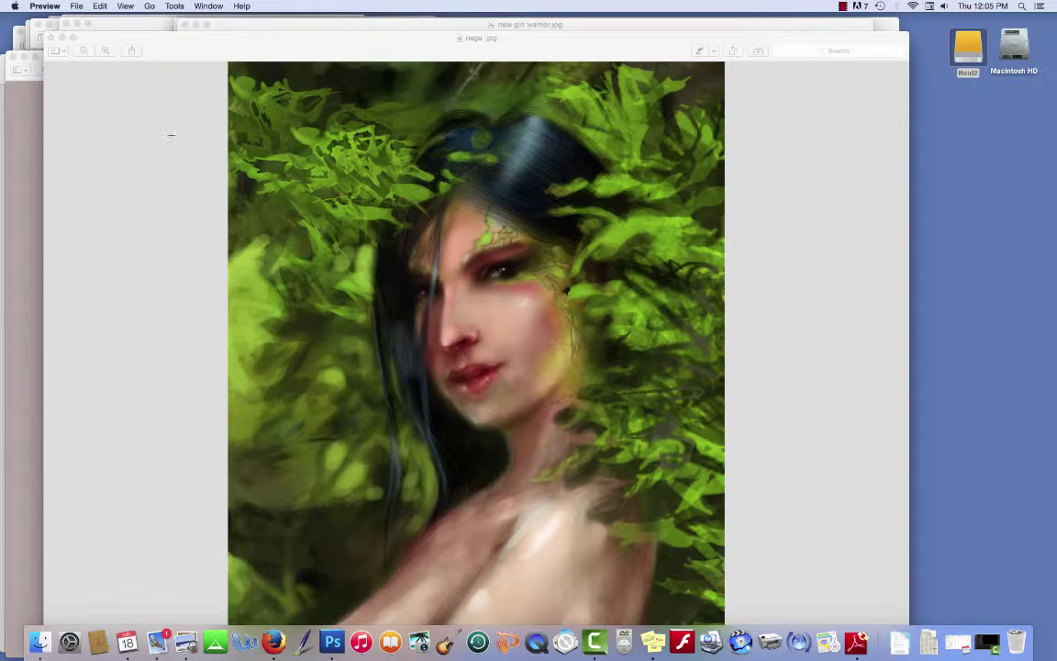
{"action": "left_click_drag", "start_coordinate": [348, 39], "coordinate": [404, 35]}
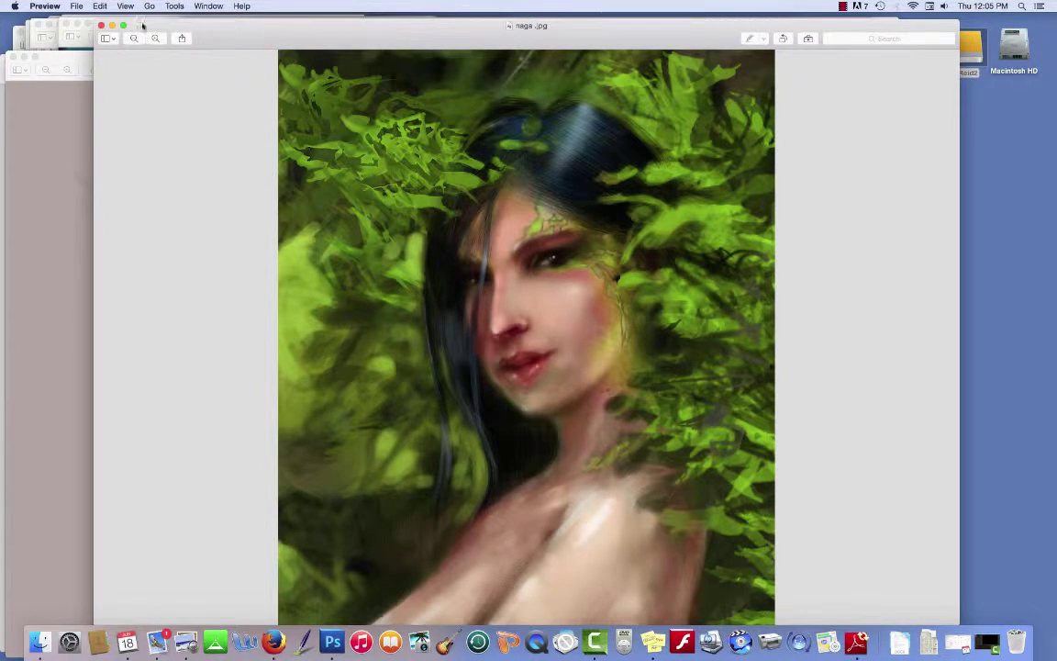
{"action": "left_click", "coordinate": [100, 25]}
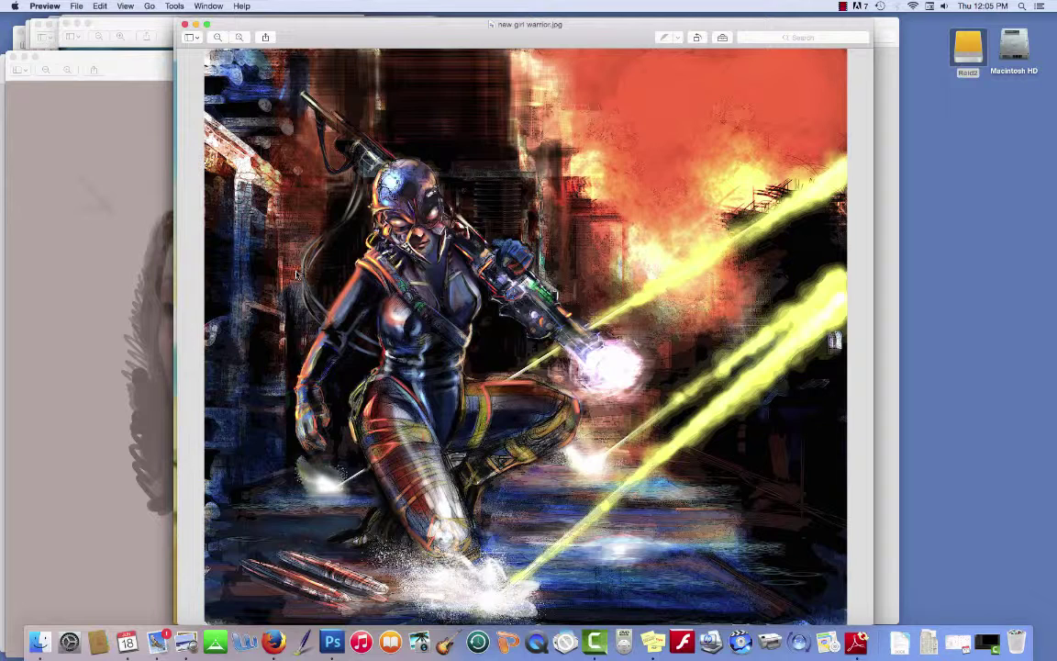
{"action": "left_click", "coordinate": [184, 24]}
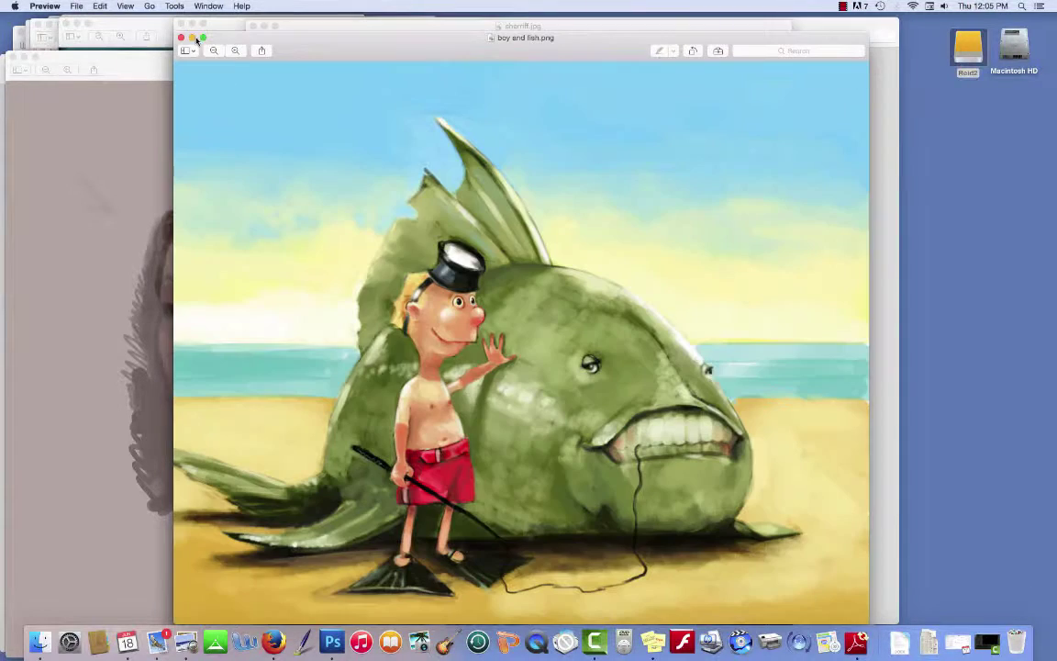
Close the boy and fish, sharriff and 21st century emma peel windows to reveal creepy girl.jpg
{"action": "left_click_drag", "start_coordinate": [326, 51], "coordinate": [323, 40]}
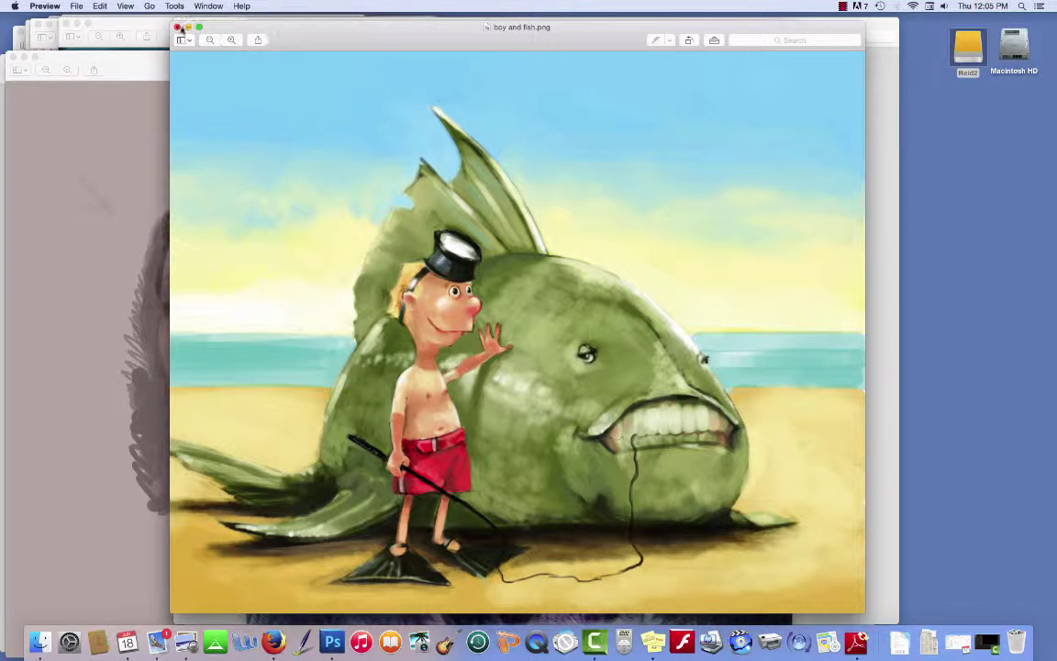
{"action": "left_click", "coordinate": [179, 28]}
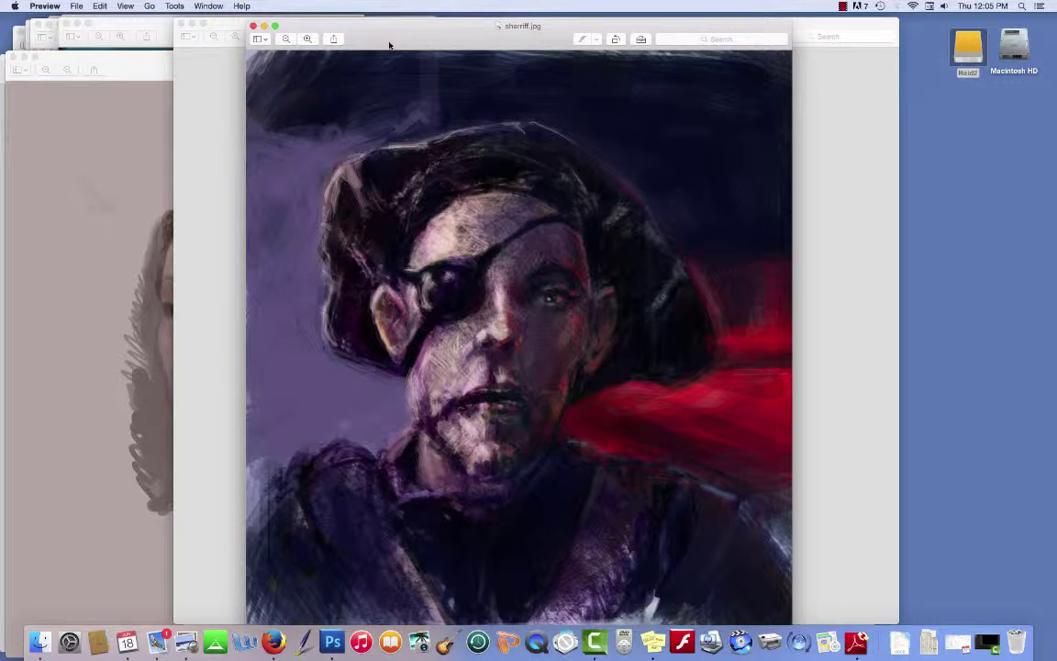
{"action": "left_click", "coordinate": [254, 27]}
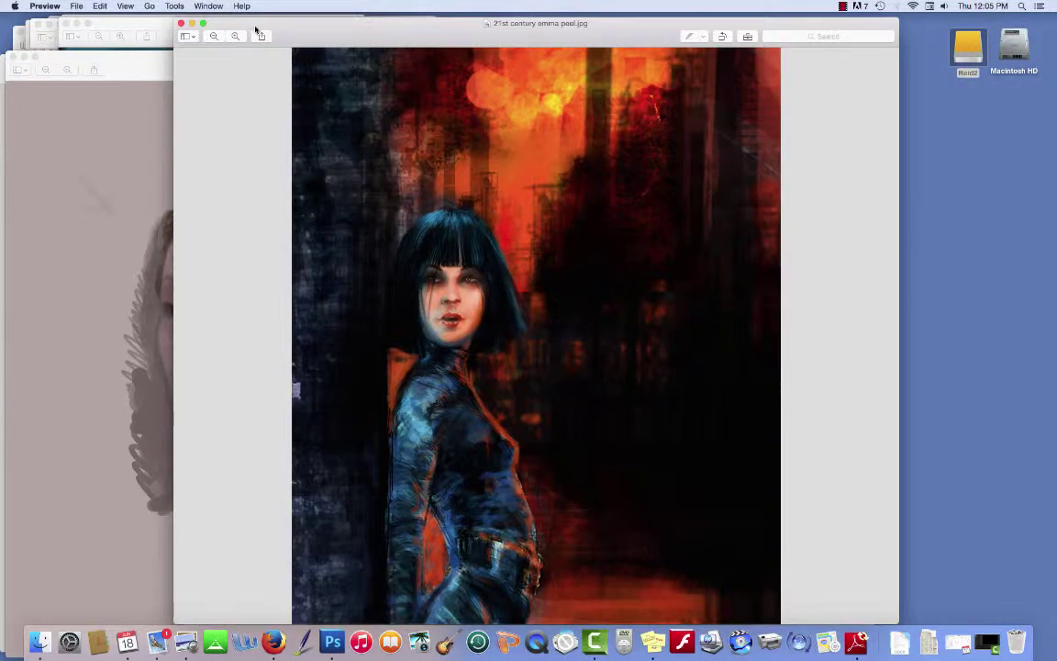
{"action": "left_click_drag", "start_coordinate": [333, 28], "coordinate": [328, 28]}
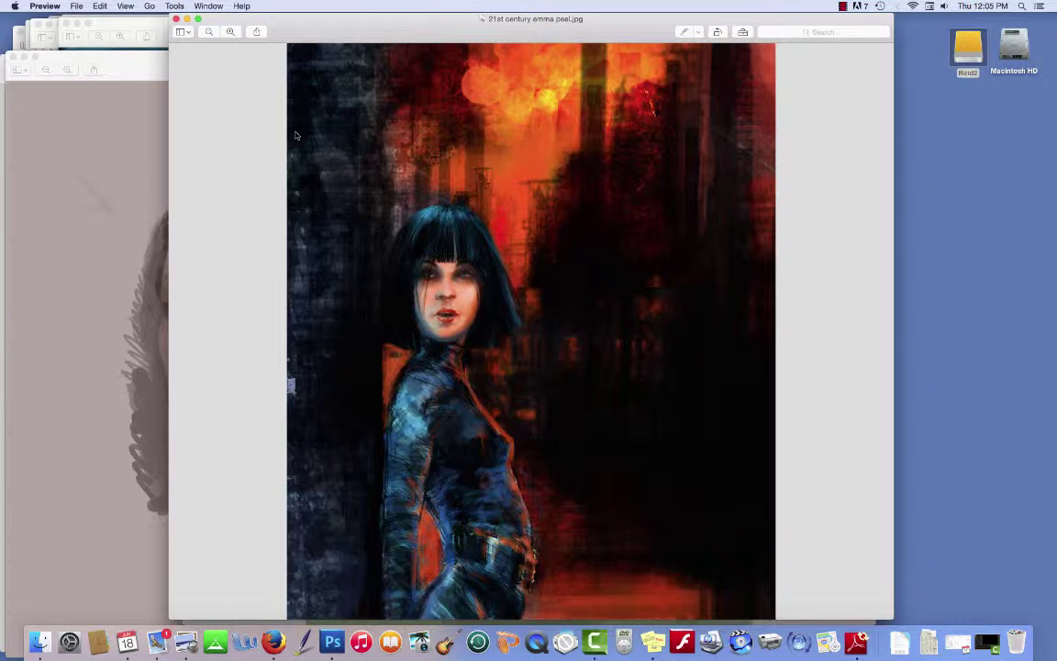
{"action": "left_click", "coordinate": [177, 19]}
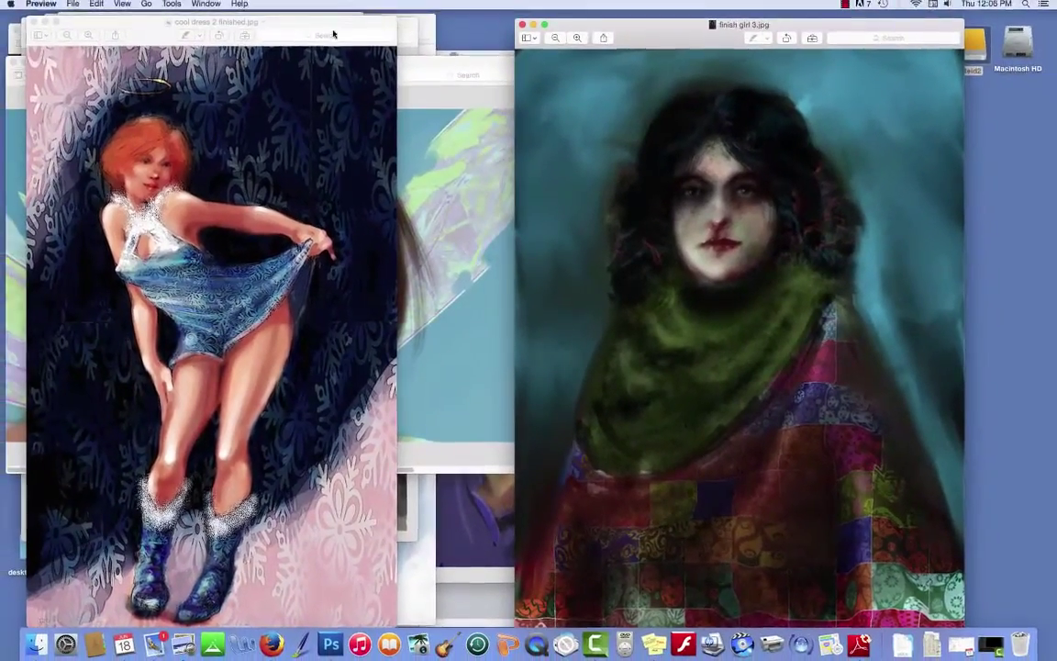
Shift the cool dress 2 window right and close finish girl 3.jpg
{"action": "left_click_drag", "start_coordinate": [342, 28], "coordinate": [459, 27]}
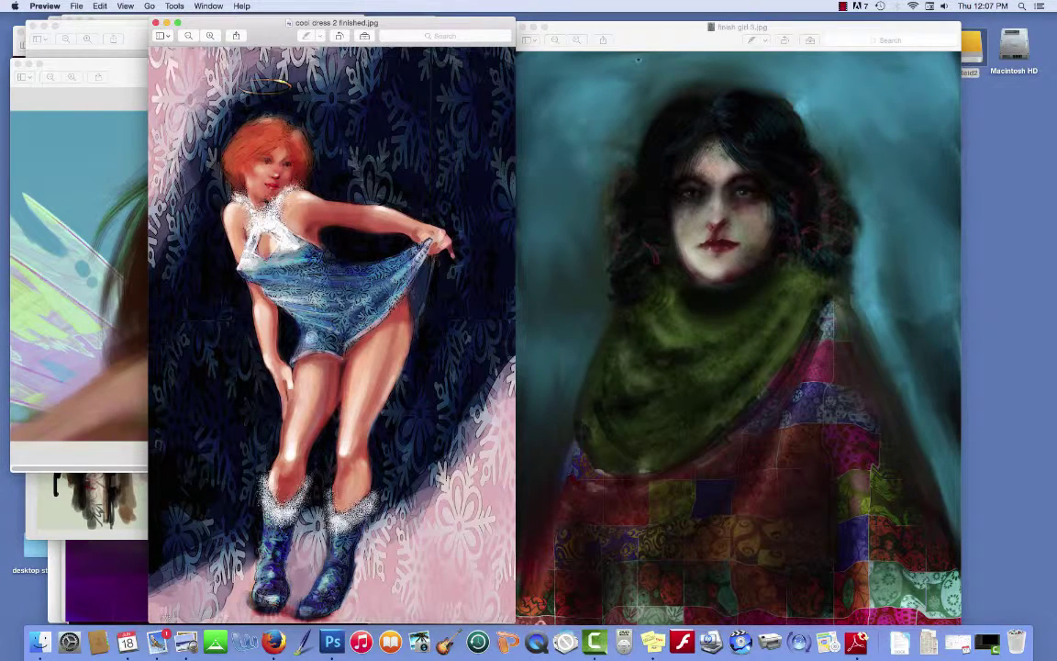
{"action": "left_click_drag", "start_coordinate": [595, 40], "coordinate": [569, 36]}
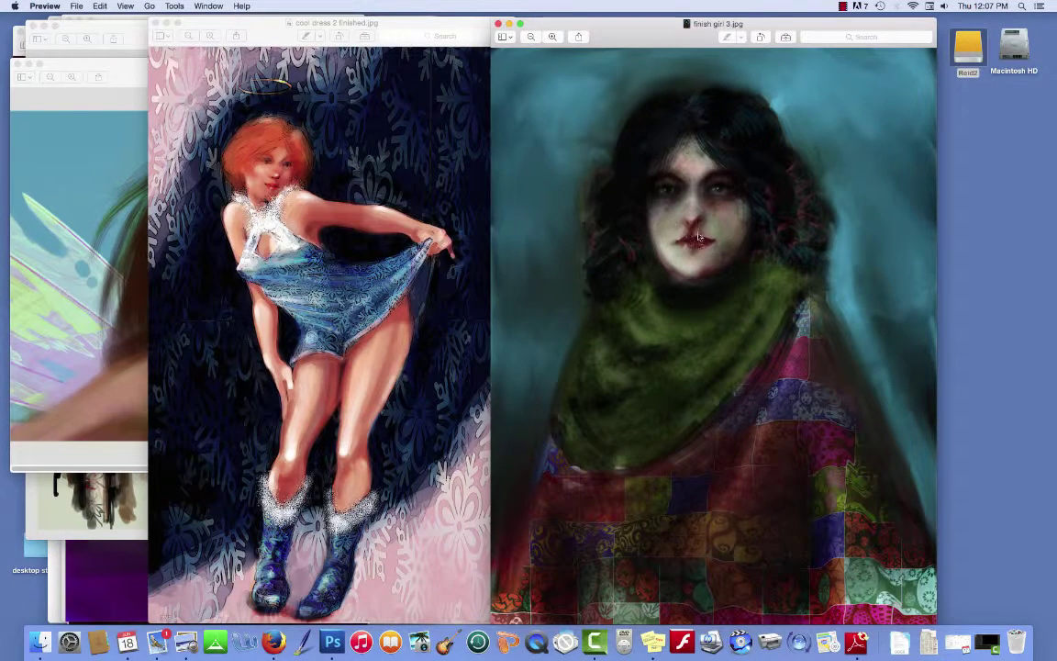
{"action": "left_click", "coordinate": [498, 24]}
Close cool dress 2 finished.jpg, then move and close the fairy 1 copy window
{"action": "left_click", "coordinate": [156, 22]}
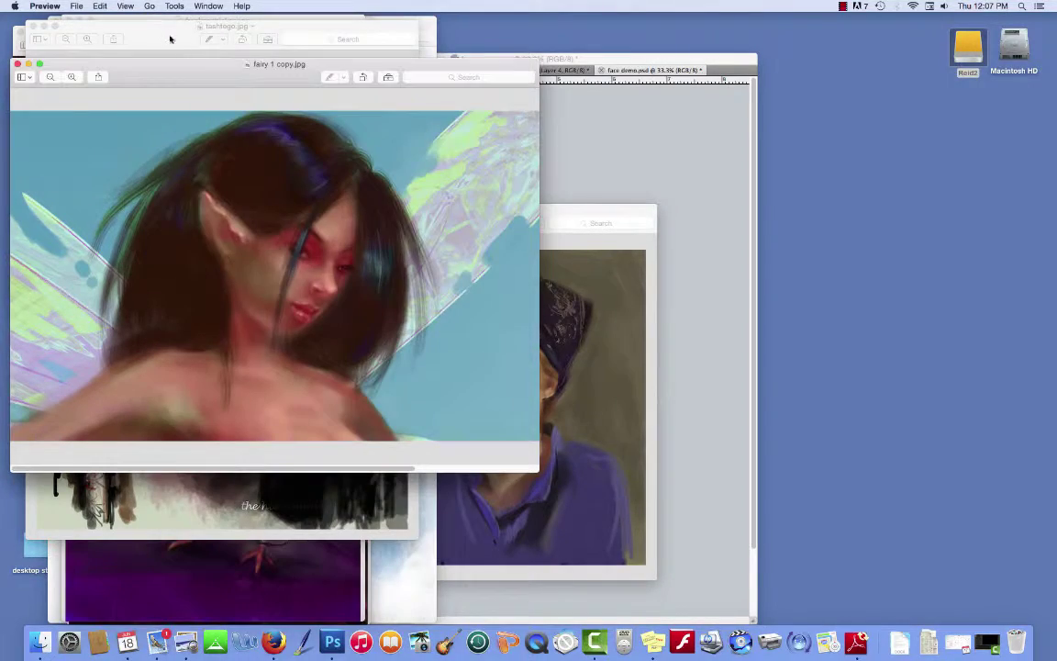
{"action": "left_click_drag", "start_coordinate": [215, 81], "coordinate": [449, 111]}
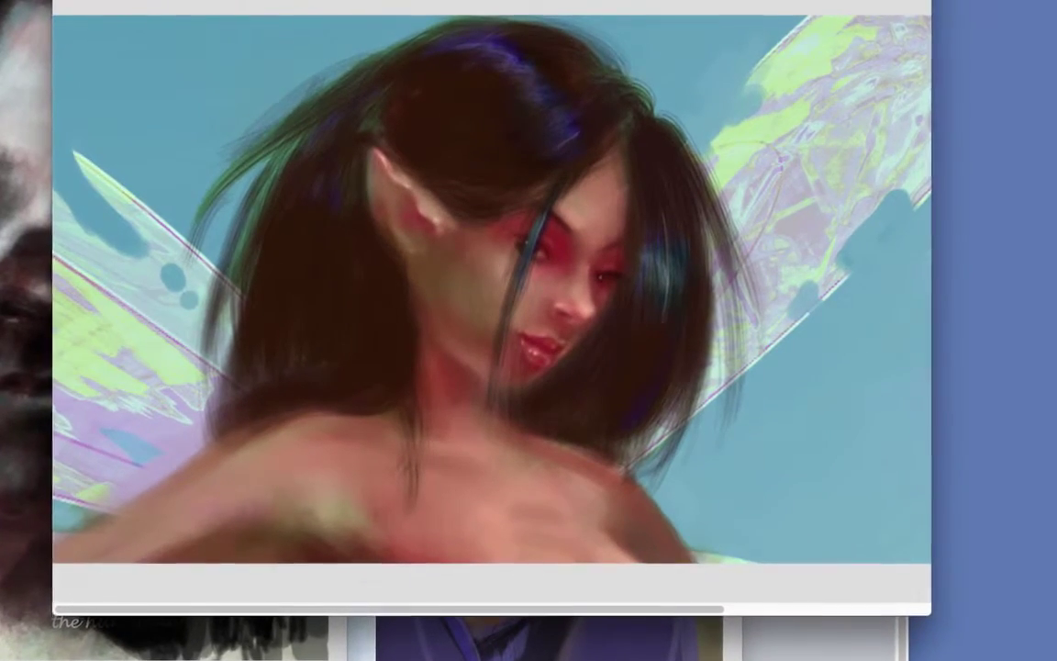
{"action": "key", "text": "super+w"}
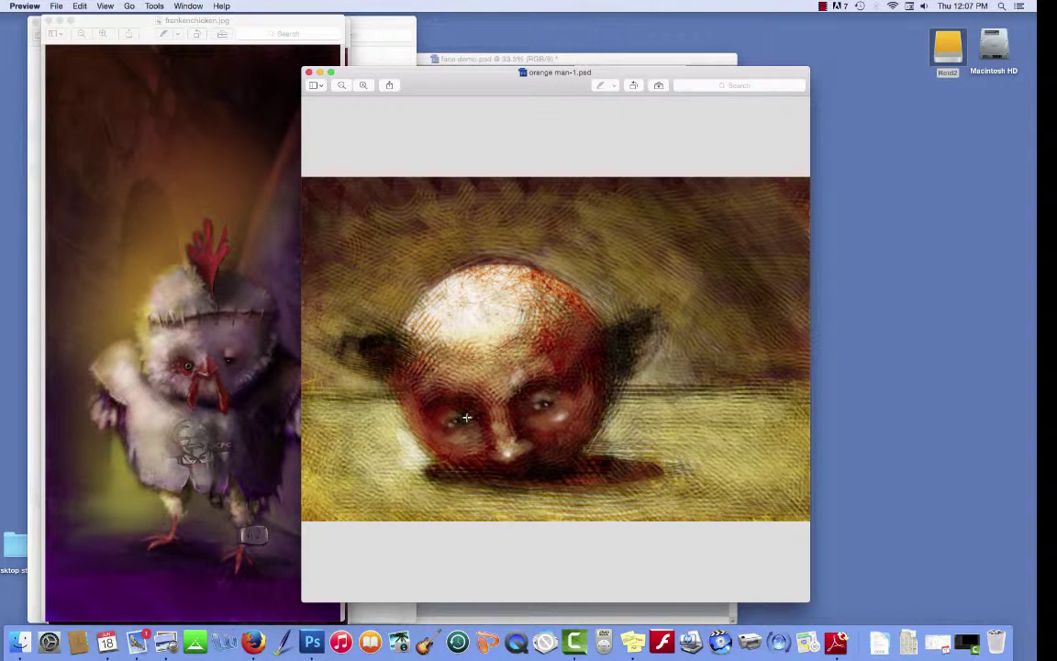
Close orange man-1.psd and tile bad cardinal and frankenchicken beside asian woman variant
{"action": "left_click", "coordinate": [309, 71]}
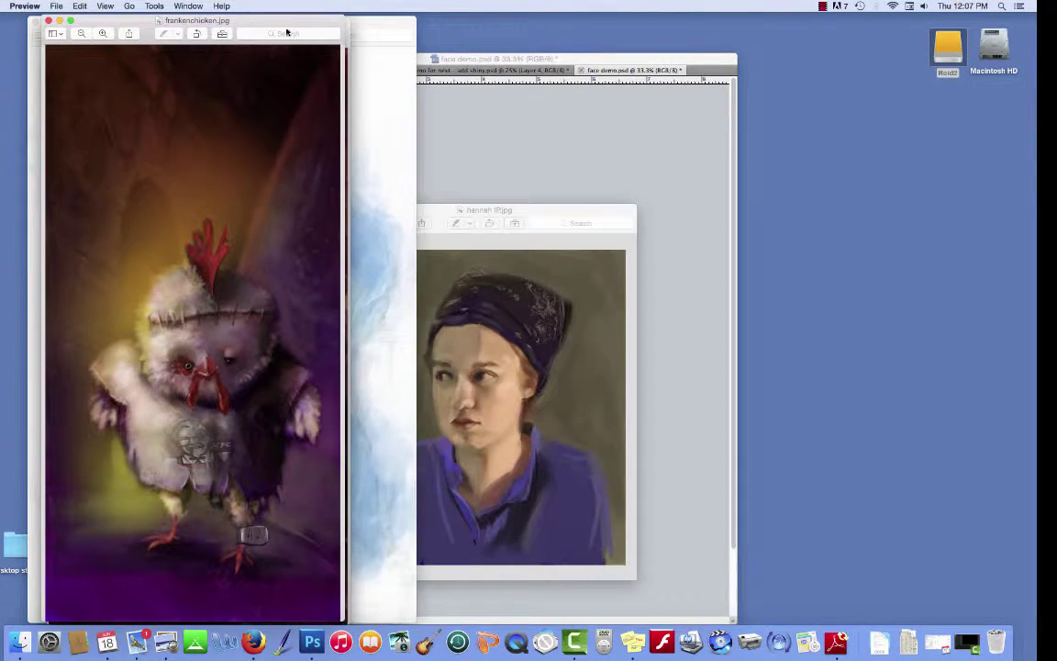
{"action": "left_click_drag", "start_coordinate": [289, 24], "coordinate": [758, 20]}
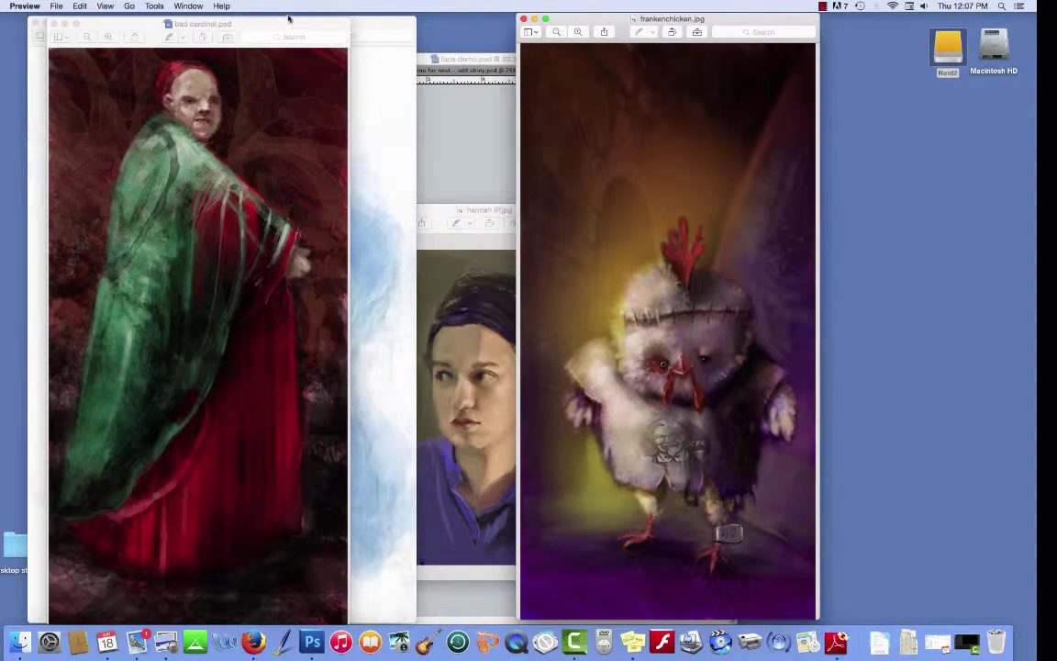
{"action": "left_click_drag", "start_coordinate": [286, 31], "coordinate": [449, 24]}
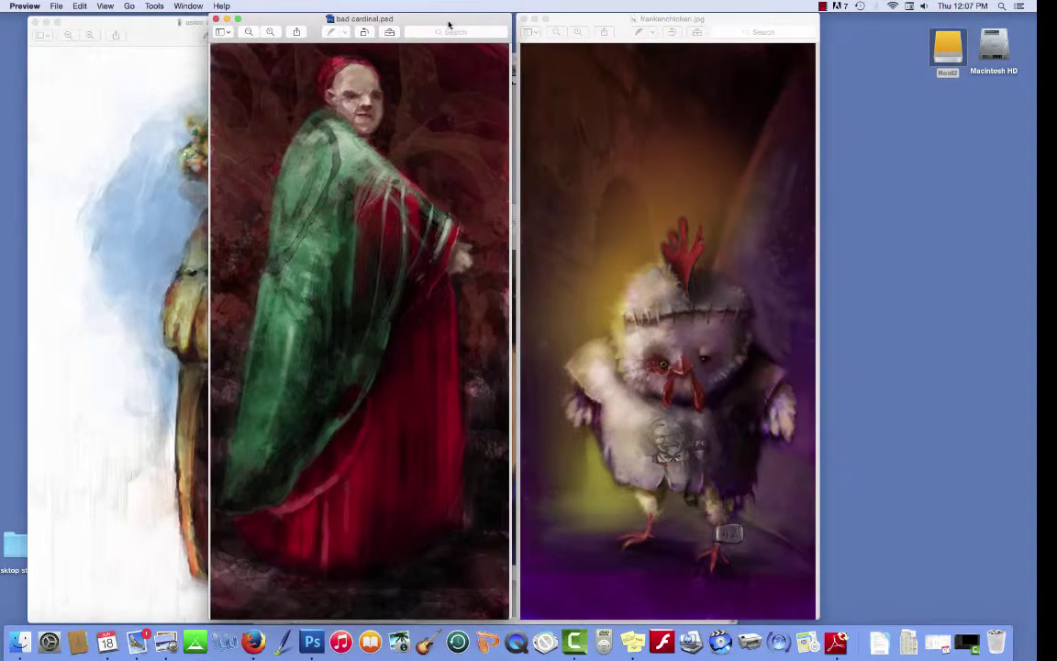
{"action": "left_click_drag", "start_coordinate": [668, 15], "coordinate": [821, 21]}
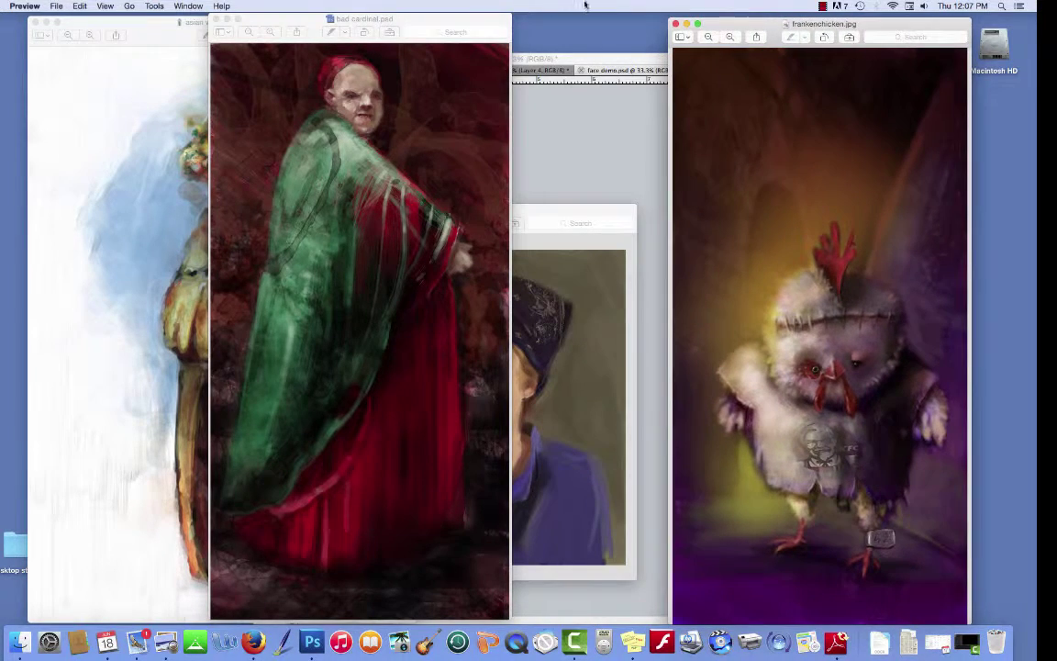
{"action": "left_click_drag", "start_coordinate": [473, 15], "coordinate": [628, 22]}
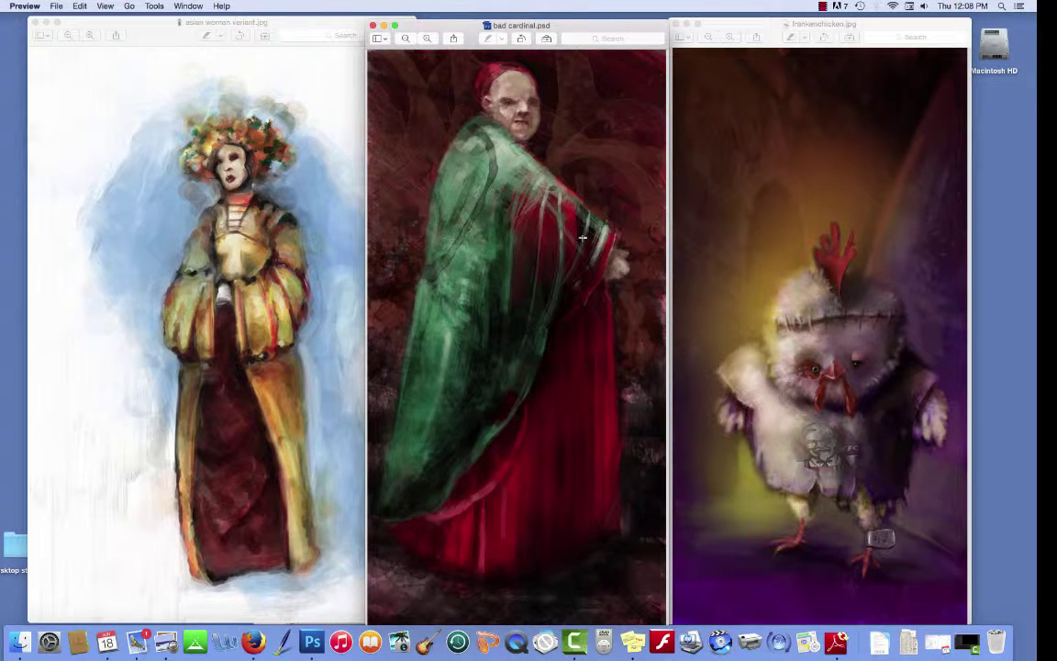
Close the cardinal, robed woman and other reference windows to return to new portrait 2.psd
{"action": "left_click", "coordinate": [676, 24]}
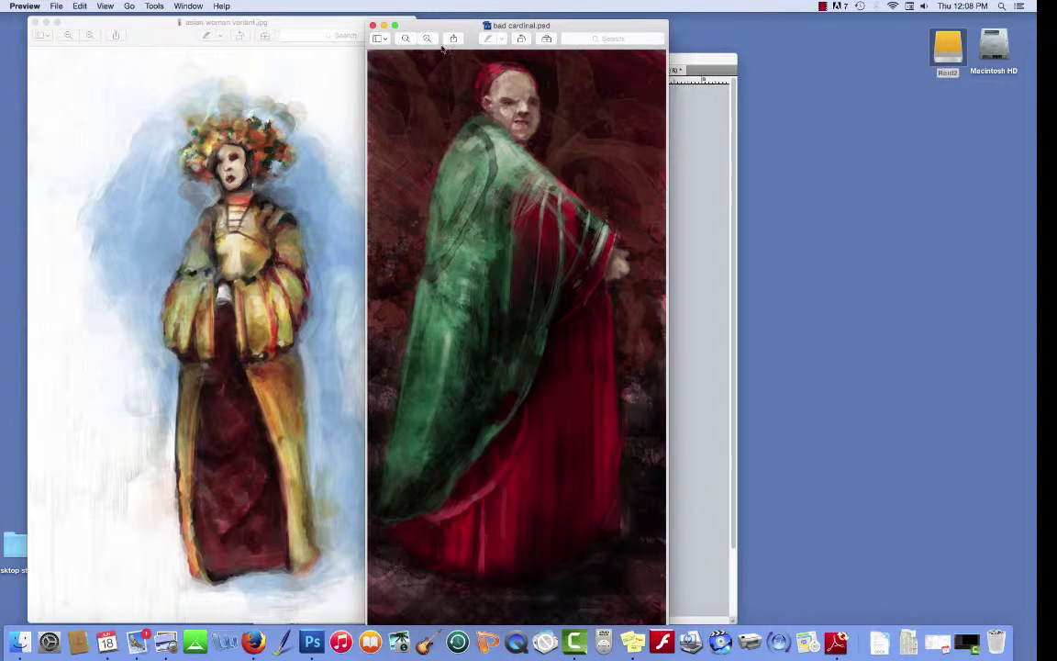
{"action": "left_click", "coordinate": [374, 26]}
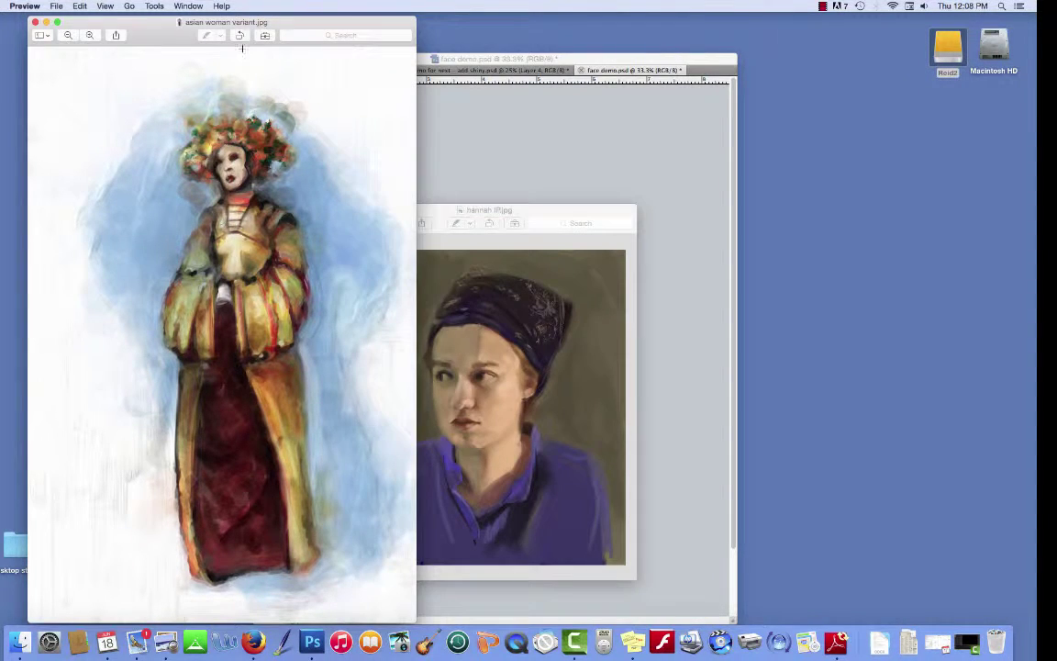
{"action": "left_click", "coordinate": [35, 22]}
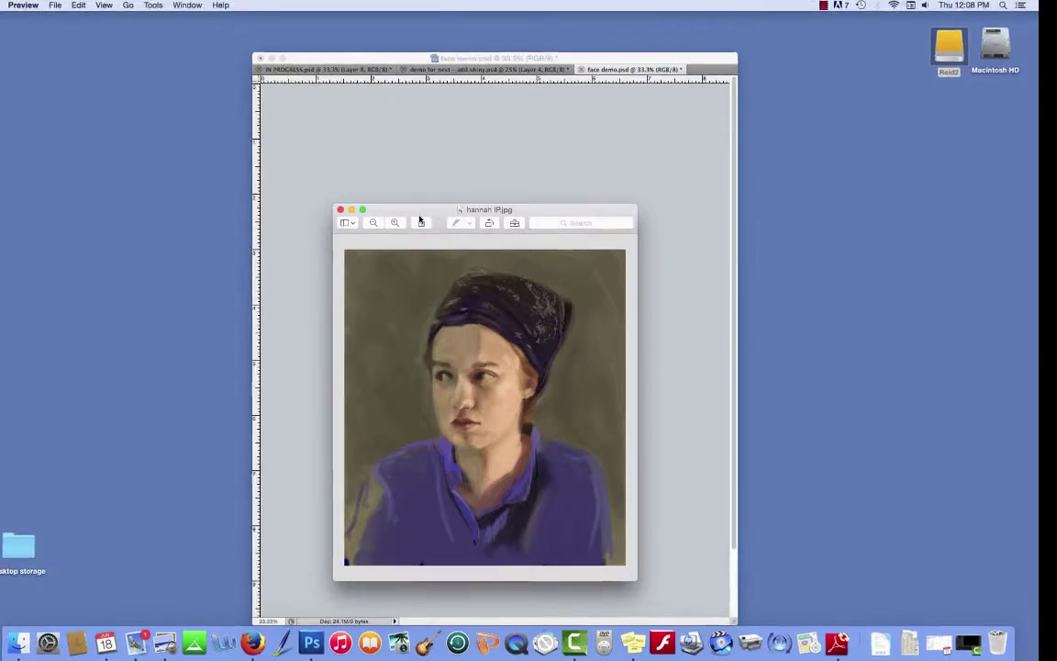
{"action": "left_click_drag", "start_coordinate": [433, 212], "coordinate": [423, 120]}
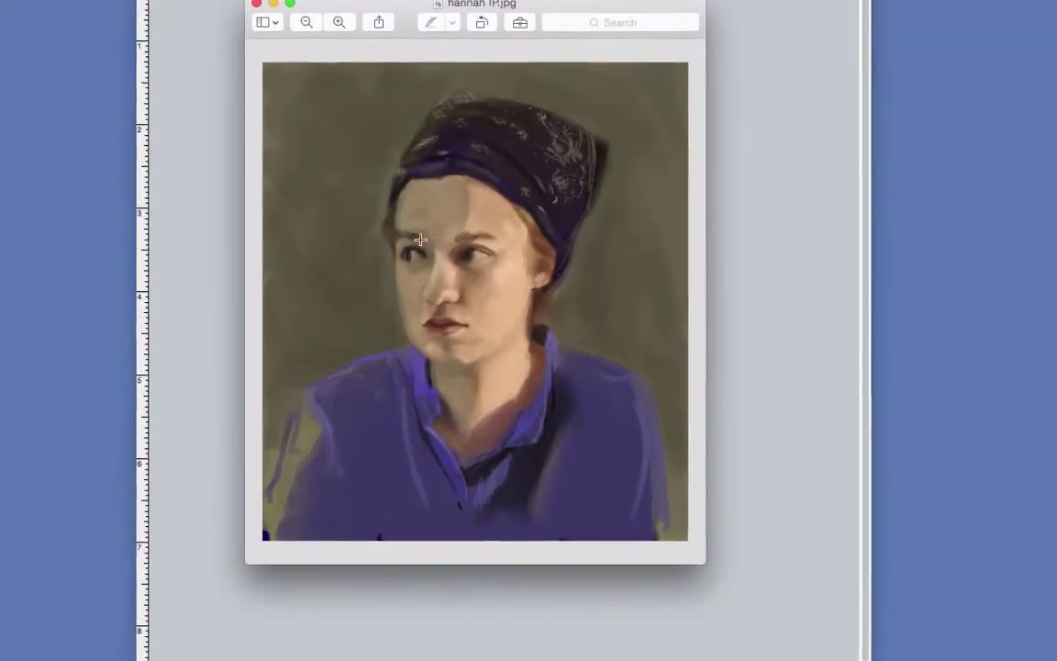
{"action": "key", "text": "super+w"}
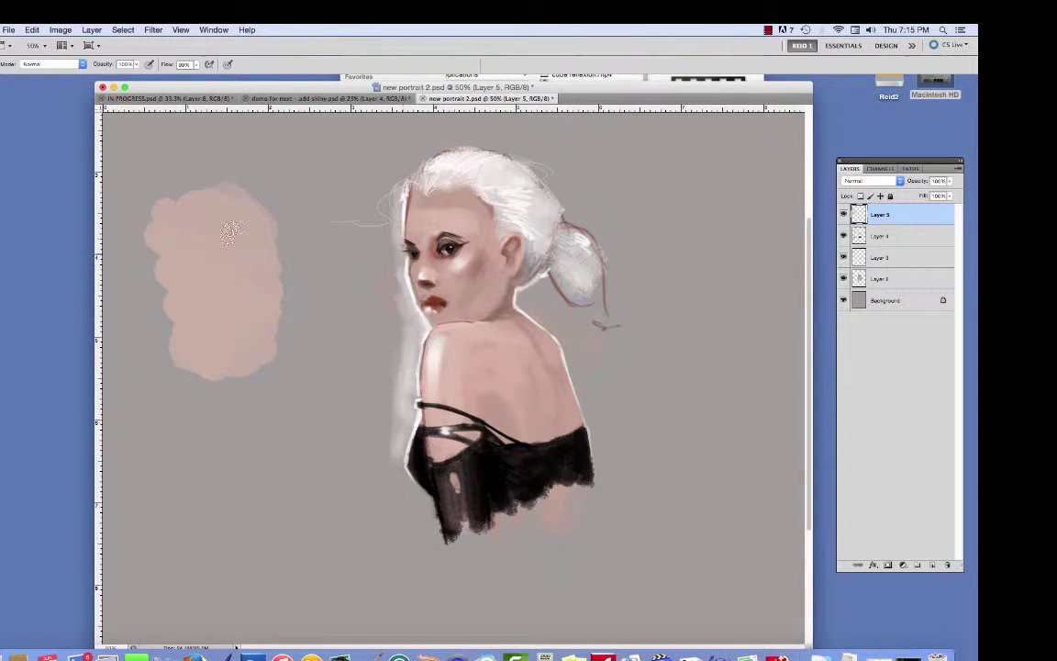
Sample face skin tones and paint a darker pink-brown stroke onto the skin patch
{"action": "left_click", "coordinate": [408, 228], "text": "alt"}
{"action": "left_click", "coordinate": [392, 228], "text": "alt"}
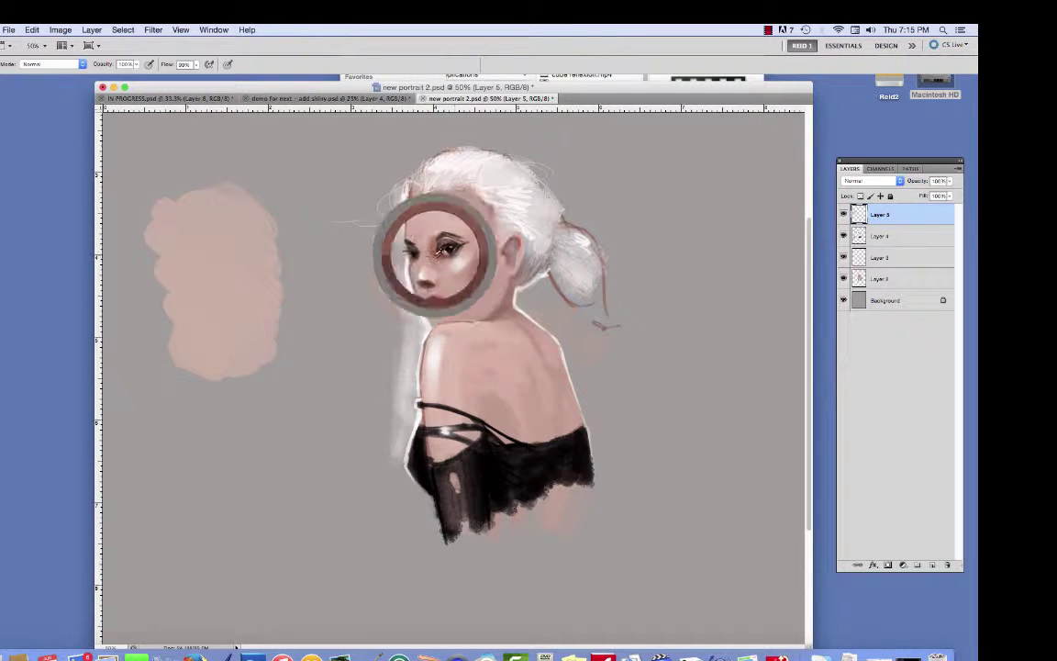
{"action": "left_click", "coordinate": [392, 229], "text": "alt"}
{"action": "mouse_move", "coordinate": [262, 262]}
{"action": "left_mouse_down"}
{"action": "mouse_move", "coordinate": [218, 244]}
{"action": "mouse_move", "coordinate": [231, 248]}
{"action": "mouse_move", "coordinate": [211, 256]}
{"action": "mouse_move", "coordinate": [215, 248]}
{"action": "mouse_move", "coordinate": [210, 264]}
{"action": "mouse_move", "coordinate": [252, 263]}
{"action": "mouse_move", "coordinate": [211, 275]}
{"action": "mouse_move", "coordinate": [251, 244]}
{"action": "left_mouse_up"}
Add a pink patch at the swatch's lower-left and shade the oval darker on its right
{"action": "left_click", "coordinate": [236, 243], "text": "alt"}
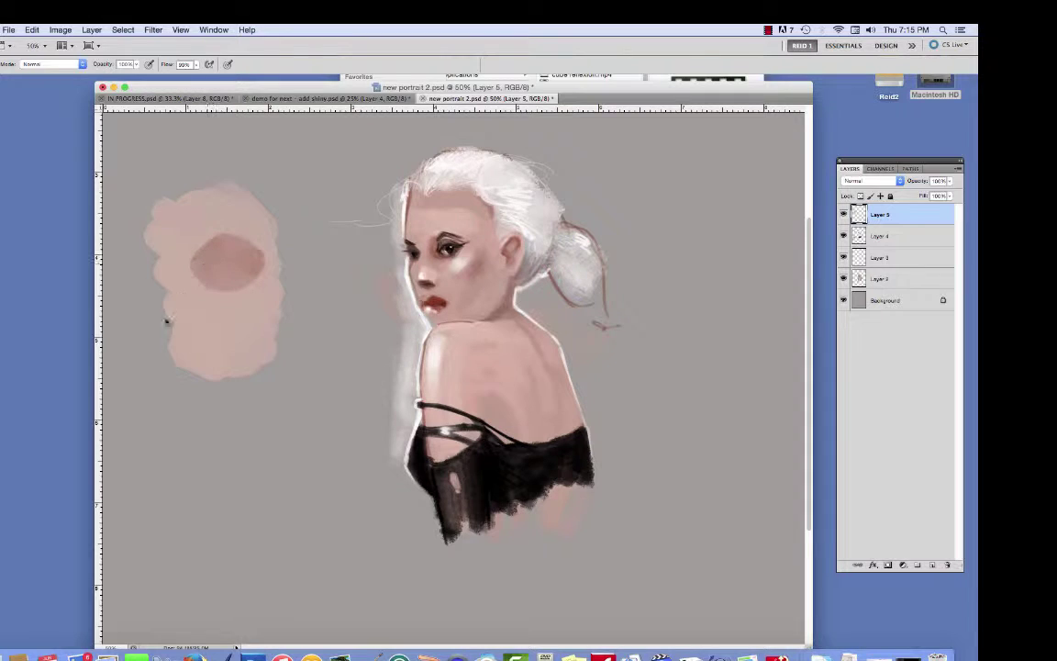
{"action": "left_click_drag", "start_coordinate": [165, 372], "coordinate": [144, 366]}
{"action": "mouse_move", "coordinate": [213, 252]}
{"action": "left_mouse_down"}
{"action": "mouse_move", "coordinate": [255, 251]}
{"action": "mouse_move", "coordinate": [253, 270]}
{"action": "mouse_move", "coordinate": [223, 280]}
{"action": "mouse_move", "coordinate": [256, 271]}
{"action": "mouse_move", "coordinate": [223, 287]}
{"action": "mouse_move", "coordinate": [201, 269]}
{"action": "mouse_move", "coordinate": [239, 287]}
{"action": "mouse_move", "coordinate": [253, 268]}
{"action": "mouse_move", "coordinate": [204, 265]}
{"action": "mouse_move", "coordinate": [241, 261]}
{"action": "left_mouse_up"}
{"action": "left_click", "coordinate": [427, 240], "text": "alt"}
{"action": "mouse_move", "coordinate": [236, 264]}
{"action": "left_mouse_down"}
{"action": "mouse_move", "coordinate": [220, 253]}
{"action": "mouse_move", "coordinate": [234, 254]}
{"action": "mouse_move", "coordinate": [207, 265]}
{"action": "mouse_move", "coordinate": [236, 266]}
{"action": "mouse_move", "coordinate": [173, 264]}
{"action": "mouse_move", "coordinate": [220, 257]}
{"action": "mouse_move", "coordinate": [176, 242]}
{"action": "mouse_move", "coordinate": [220, 240]}
{"action": "mouse_move", "coordinate": [218, 227]}
{"action": "mouse_move", "coordinate": [240, 249]}
{"action": "mouse_move", "coordinate": [220, 249]}
{"action": "mouse_move", "coordinate": [240, 259]}
{"action": "left_mouse_up"}
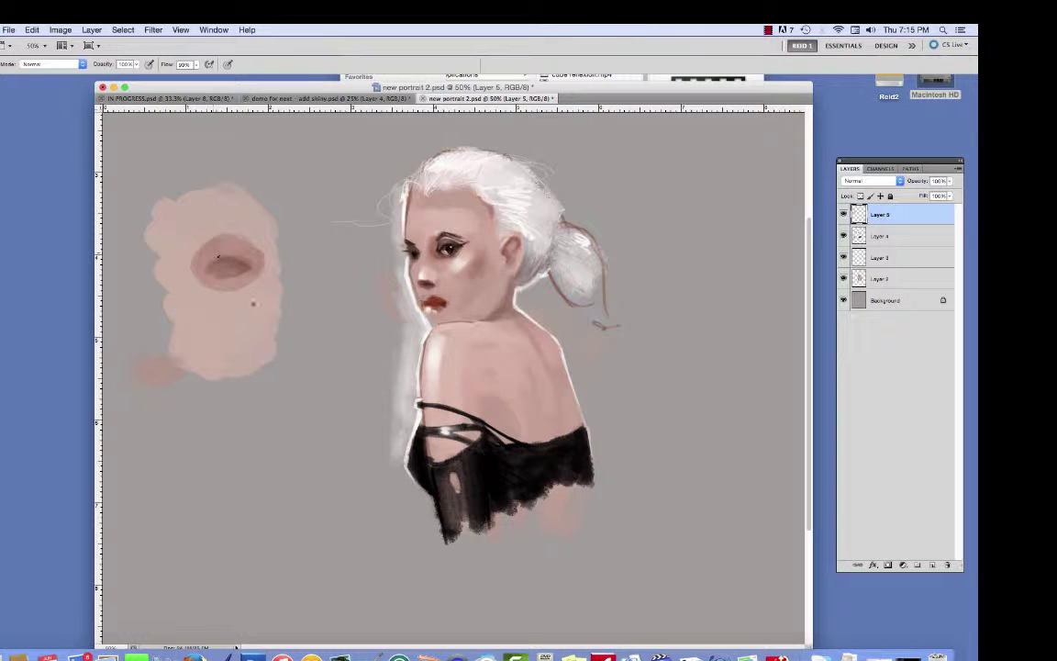
Cover the oval's light highlight and add a small dark beauty mark near the lips
{"action": "left_click", "coordinate": [225, 275]}
{"action": "key", "text": "super+z"}
{"action": "key", "text": "super+z"}
{"action": "left_click", "coordinate": [220, 267]}
{"action": "left_click", "coordinate": [447, 277]}
Sample the portrait's eye colour and paint dark marks along the top of the eye study
{"action": "left_click", "coordinate": [451, 243], "text": "alt"}
{"action": "left_click", "coordinate": [452, 242], "text": "alt"}
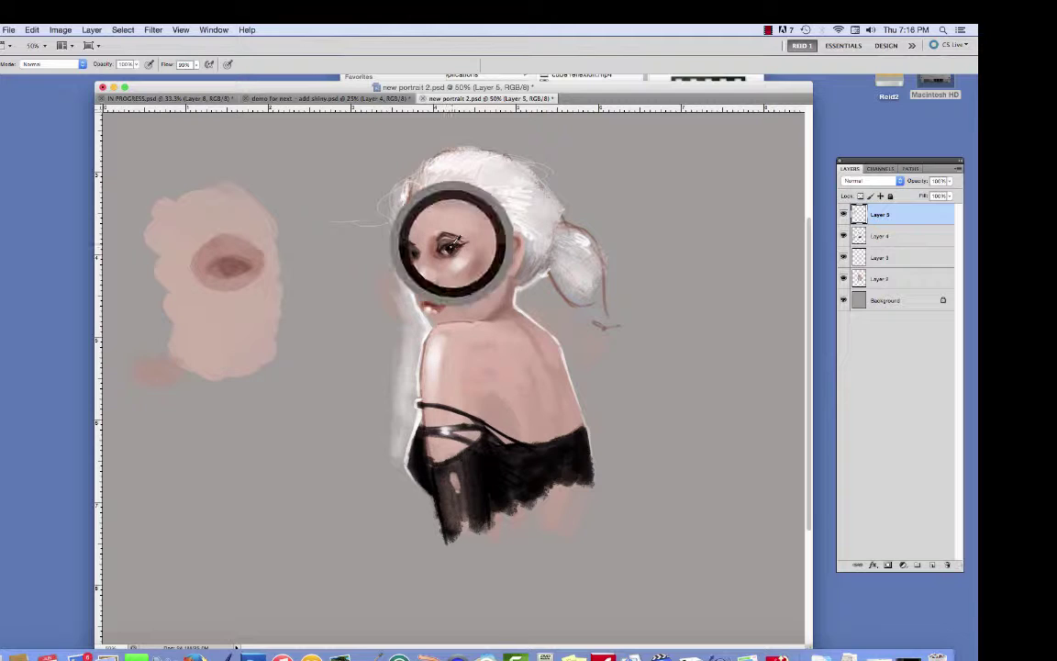
{"action": "left_click", "coordinate": [452, 242], "text": "alt"}
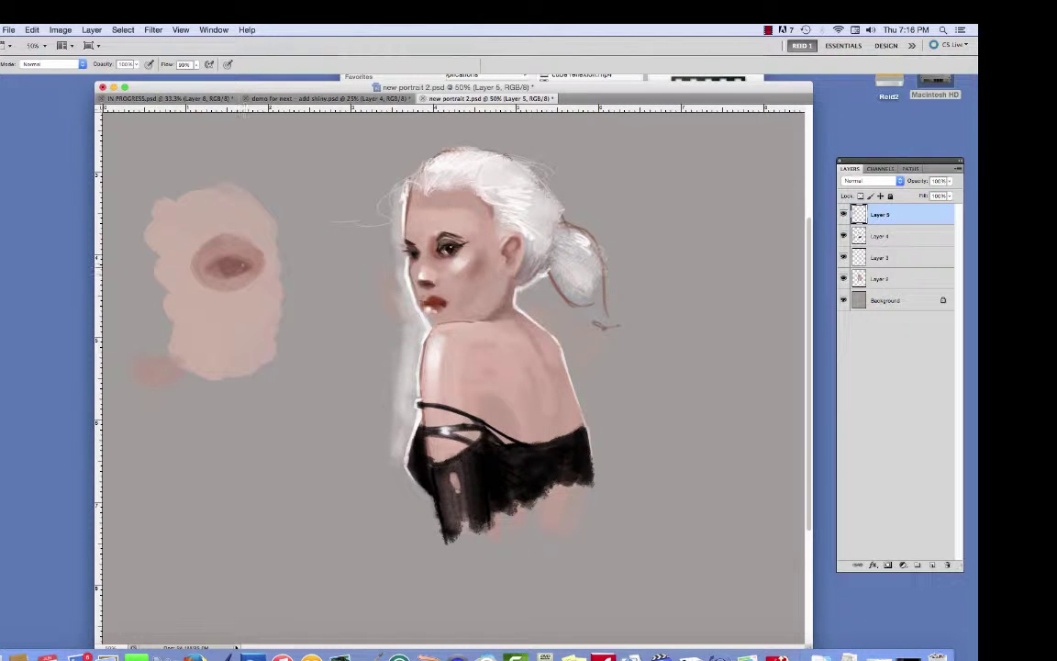
{"action": "mouse_move", "coordinate": [225, 240]}
{"action": "left_mouse_down"}
{"action": "mouse_move", "coordinate": [244, 263]}
{"action": "mouse_move", "coordinate": [200, 260]}
{"action": "mouse_move", "coordinate": [253, 265]}
{"action": "mouse_move", "coordinate": [207, 270]}
{"action": "mouse_move", "coordinate": [209, 233]}
{"action": "left_mouse_up"}
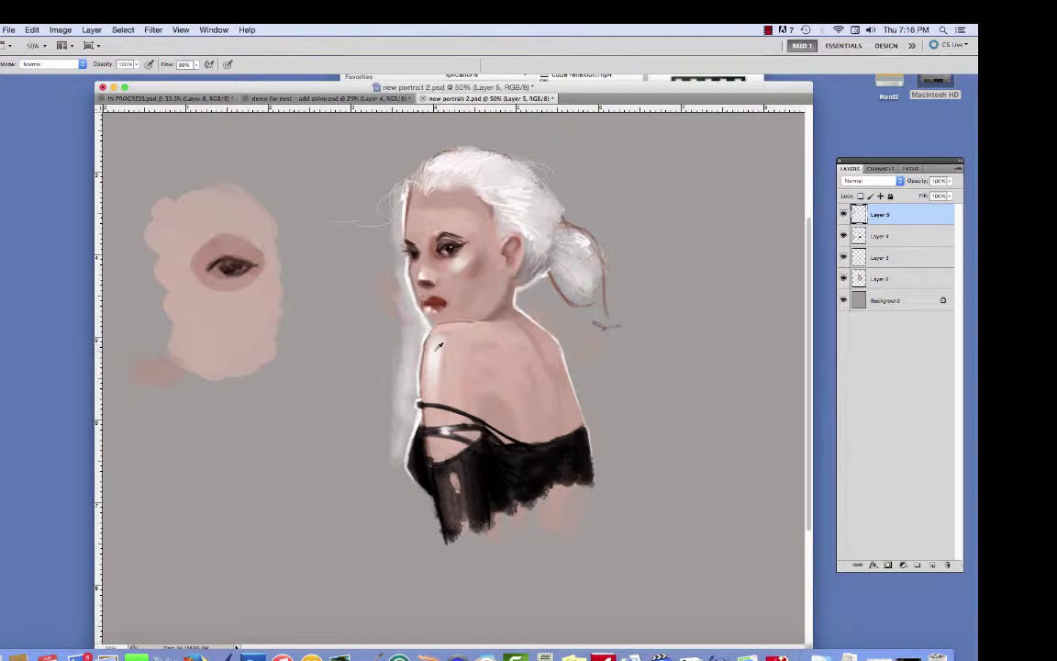
Dot three freckles on the portrait's cheek below her eye
{"action": "left_click", "coordinate": [427, 263]}
{"action": "left_click", "coordinate": [433, 269]}
{"action": "left_click", "coordinate": [425, 274]}
Soften the study eye's tones and, at 50% opacity, lighten its upper lid and iris
{"action": "left_click_drag", "start_coordinate": [226, 239], "coordinate": [217, 248]}
{"action": "left_click_drag", "start_coordinate": [240, 268], "coordinate": [231, 272]}
{"action": "key", "text": "5"}
{"action": "left_click_drag", "start_coordinate": [231, 228], "coordinate": [217, 238]}
Choose a dark green foreground colour and dab it into the eye study's iris
{"action": "key", "text": "i"}
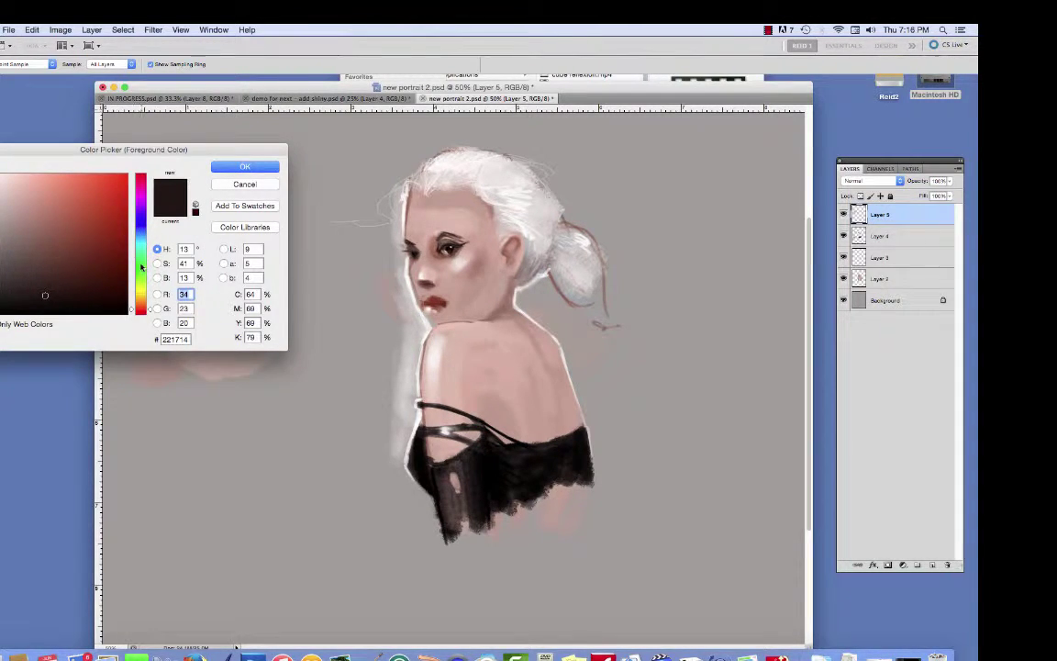
{"action": "left_click_drag", "start_coordinate": [141, 261], "coordinate": [140, 275]}
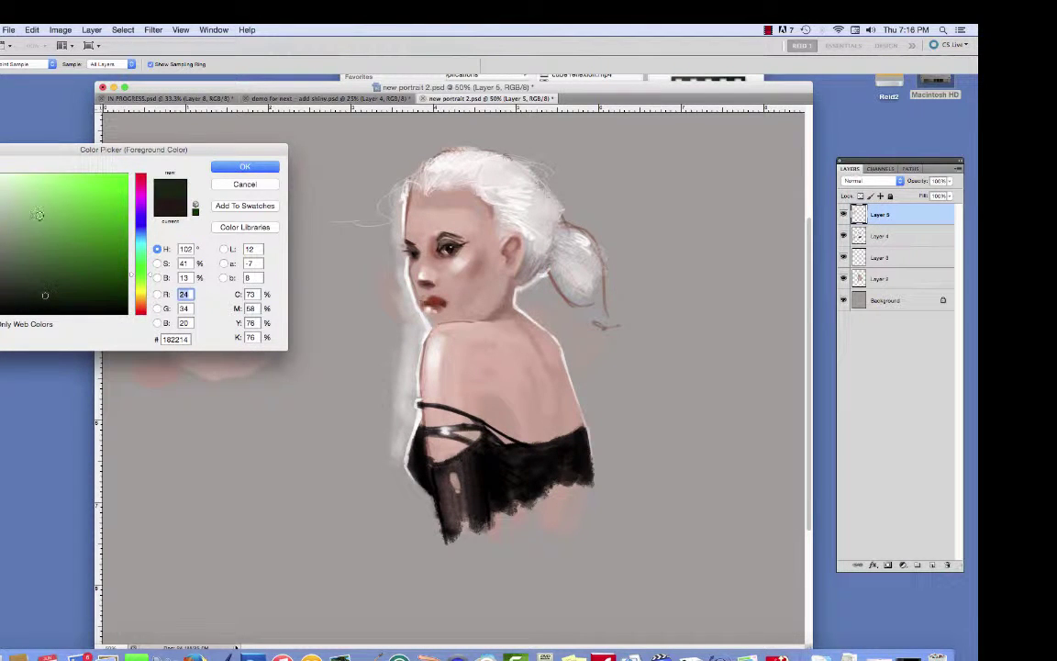
{"action": "left_click", "coordinate": [46, 188]}
{"action": "key", "text": "Return"}
{"action": "key", "text": "b"}
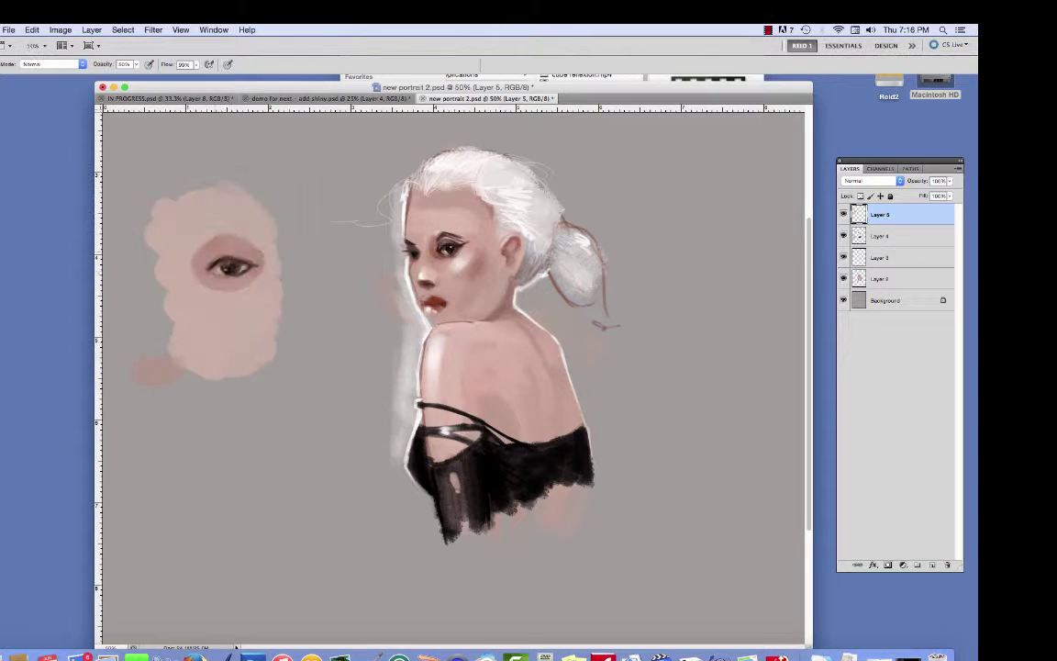
{"action": "left_click_drag", "start_coordinate": [227, 267], "coordinate": [237, 269]}
Soften the portrait's hairline and darken the eye study's upper-lid crease
{"action": "left_click_drag", "start_coordinate": [457, 171], "coordinate": [444, 191]}
{"action": "mouse_move", "coordinate": [232, 232]}
{"action": "left_mouse_down"}
{"action": "mouse_move", "coordinate": [188, 228]}
{"action": "mouse_move", "coordinate": [194, 236]}
{"action": "left_mouse_up"}
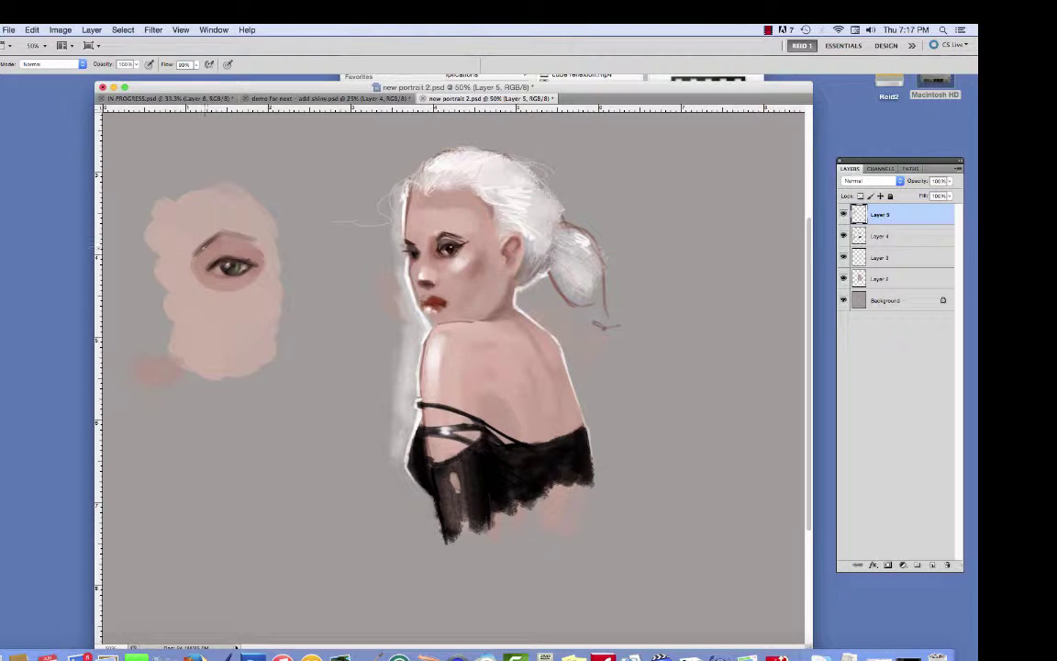
{"action": "mouse_move", "coordinate": [246, 220]}
{"action": "left_mouse_down"}
{"action": "mouse_move", "coordinate": [196, 209]}
{"action": "mouse_move", "coordinate": [255, 240]}
{"action": "mouse_move", "coordinate": [254, 257]}
{"action": "left_mouse_up"}
{"action": "mouse_move", "coordinate": [224, 218]}
{"action": "left_mouse_down"}
{"action": "mouse_move", "coordinate": [206, 217]}
{"action": "mouse_move", "coordinate": [237, 205]}
{"action": "left_mouse_up"}
{"action": "left_click_drag", "start_coordinate": [197, 239], "coordinate": [203, 244]}
{"action": "left_click", "coordinate": [439, 241]}
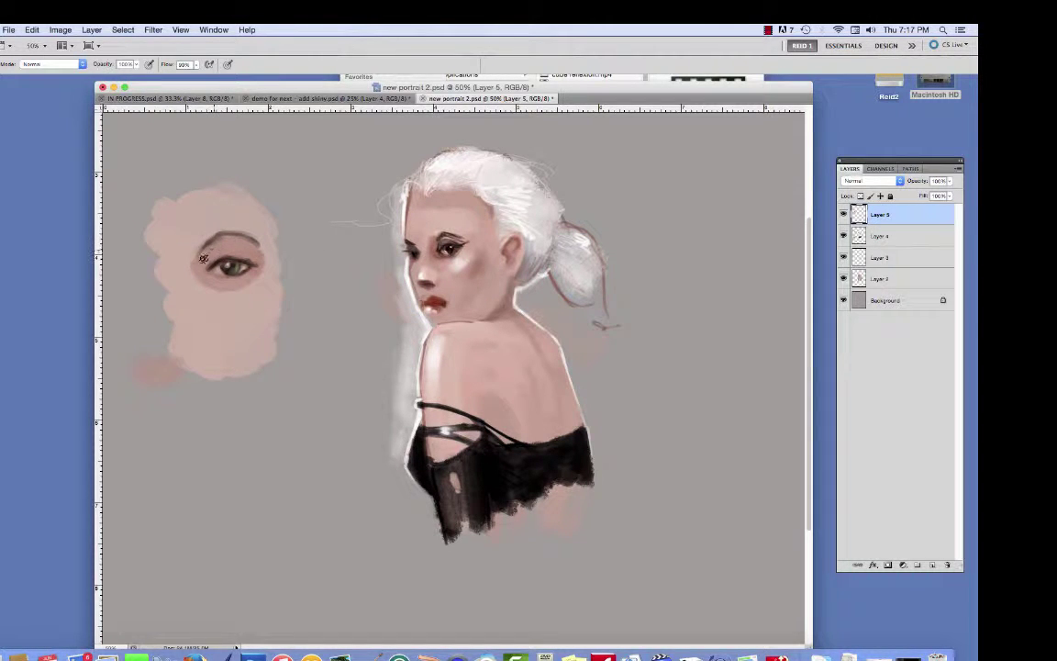
Darken the study eye's inner corner and upper lid, and paint a nostril stroke below it
{"action": "mouse_move", "coordinate": [203, 258]}
{"action": "left_mouse_down"}
{"action": "mouse_move", "coordinate": [214, 264]}
{"action": "mouse_move", "coordinate": [188, 234]}
{"action": "mouse_move", "coordinate": [225, 225]}
{"action": "mouse_move", "coordinate": [225, 243]}
{"action": "mouse_move", "coordinate": [197, 266]}
{"action": "mouse_move", "coordinate": [179, 233]}
{"action": "mouse_move", "coordinate": [229, 234]}
{"action": "mouse_move", "coordinate": [255, 261]}
{"action": "left_mouse_up"}
{"action": "mouse_move", "coordinate": [230, 250]}
{"action": "left_mouse_down"}
{"action": "mouse_move", "coordinate": [204, 237]}
{"action": "mouse_move", "coordinate": [255, 258]}
{"action": "mouse_move", "coordinate": [231, 279]}
{"action": "mouse_move", "coordinate": [207, 241]}
{"action": "mouse_move", "coordinate": [237, 260]}
{"action": "left_mouse_up"}
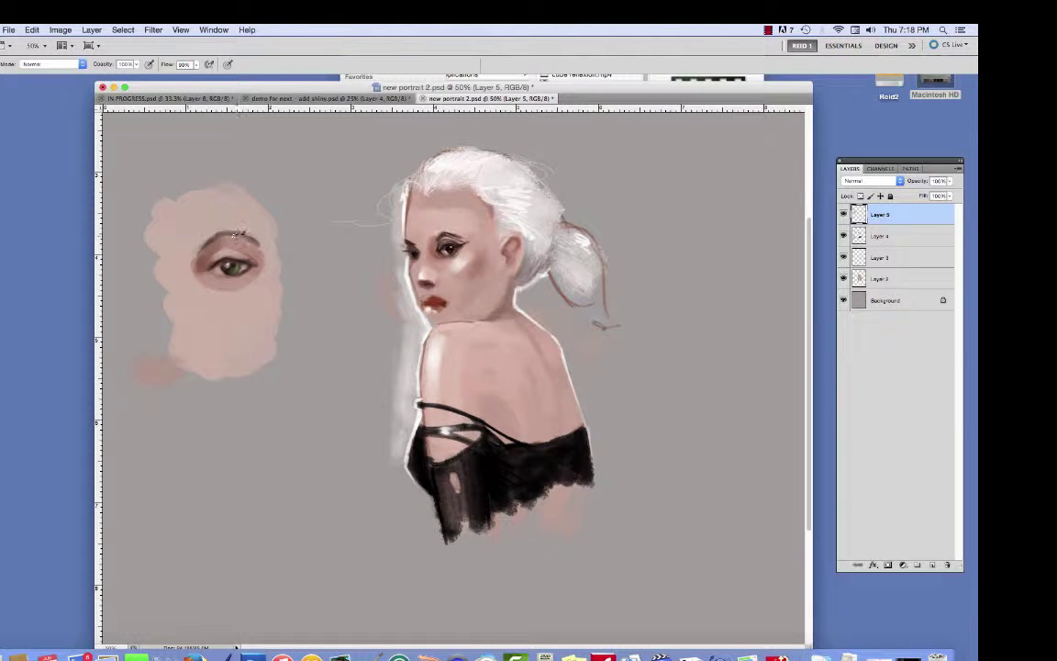
{"action": "mouse_move", "coordinate": [259, 346]}
{"action": "left_mouse_down"}
{"action": "mouse_move", "coordinate": [197, 303]}
{"action": "mouse_move", "coordinate": [231, 337]}
{"action": "mouse_move", "coordinate": [216, 334]}
{"action": "left_mouse_up"}
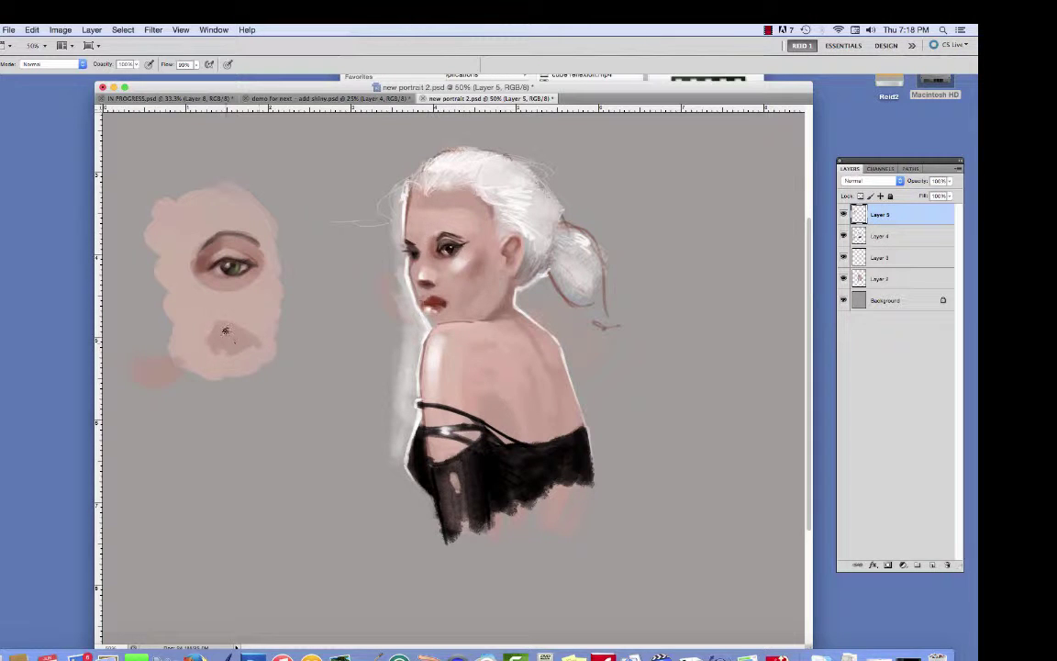
At about 86% brush opacity, reshape the lower blob into a darker oval with a sampled face tone
{"action": "mouse_move", "coordinate": [225, 330]}
{"action": "left_mouse_down"}
{"action": "mouse_move", "coordinate": [212, 344]}
{"action": "mouse_move", "coordinate": [254, 342]}
{"action": "mouse_move", "coordinate": [223, 342]}
{"action": "left_mouse_up"}
{"action": "left_click_drag", "start_coordinate": [101, 63], "coordinate": [98, 64]}
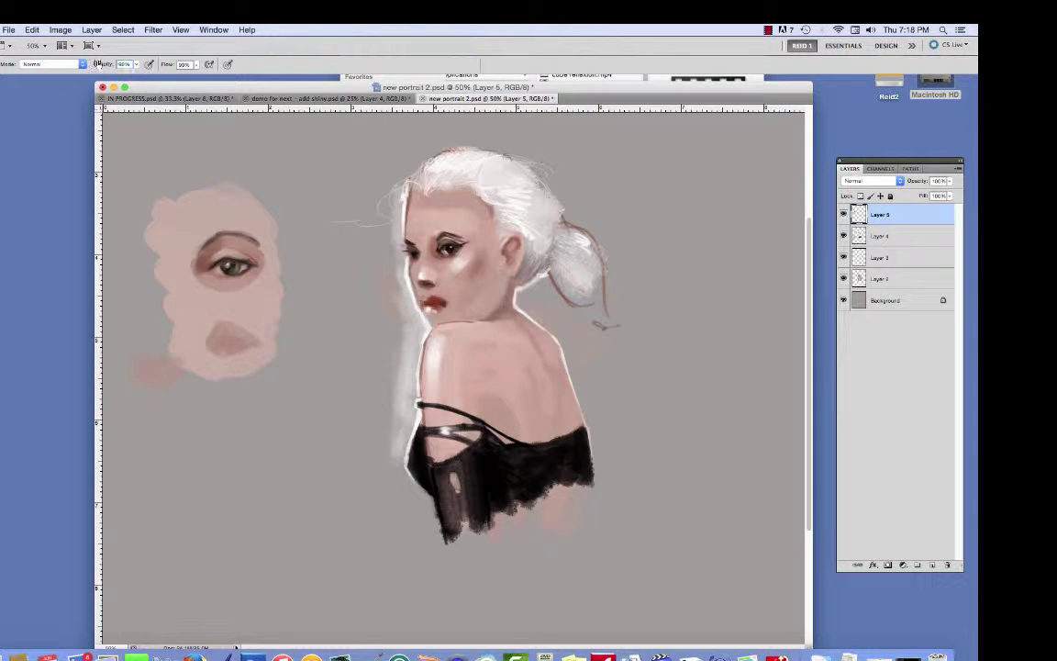
{"action": "mouse_move", "coordinate": [231, 343]}
{"action": "left_mouse_down"}
{"action": "mouse_move", "coordinate": [243, 345]}
{"action": "mouse_move", "coordinate": [229, 343]}
{"action": "left_mouse_up"}
{"action": "left_click", "coordinate": [395, 230], "text": "alt"}
Sketch a small pink curve beside the patch and darken the lip blob toward red
{"action": "mouse_move", "coordinate": [306, 317]}
{"action": "left_mouse_down"}
{"action": "mouse_move", "coordinate": [350, 320]}
{"action": "mouse_move", "coordinate": [329, 330]}
{"action": "mouse_move", "coordinate": [312, 322]}
{"action": "mouse_move", "coordinate": [308, 338]}
{"action": "mouse_move", "coordinate": [344, 367]}
{"action": "mouse_move", "coordinate": [318, 347]}
{"action": "mouse_move", "coordinate": [308, 360]}
{"action": "mouse_move", "coordinate": [339, 365]}
{"action": "mouse_move", "coordinate": [311, 363]}
{"action": "mouse_move", "coordinate": [330, 364]}
{"action": "mouse_move", "coordinate": [299, 352]}
{"action": "left_mouse_up"}
{"action": "left_click_drag", "start_coordinate": [227, 337], "coordinate": [219, 345]}
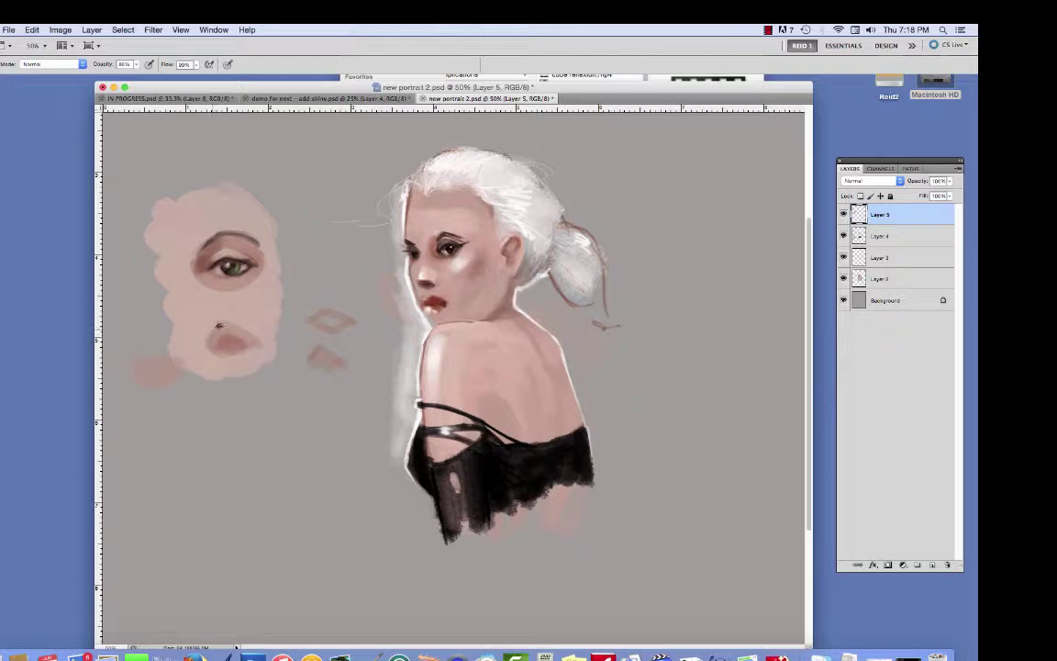
{"action": "left_click", "coordinate": [229, 220], "text": "alt"}
{"action": "mouse_move", "coordinate": [210, 325]}
{"action": "left_mouse_down"}
{"action": "mouse_move", "coordinate": [256, 325]}
{"action": "mouse_move", "coordinate": [219, 323]}
{"action": "left_mouse_up"}
Soften the shoulder shading, arch the lip blob, and refine the lower eye's lid and iris
{"action": "left_click_drag", "start_coordinate": [467, 404], "coordinate": [461, 410]}
{"action": "left_click_drag", "start_coordinate": [217, 323], "coordinate": [216, 347]}
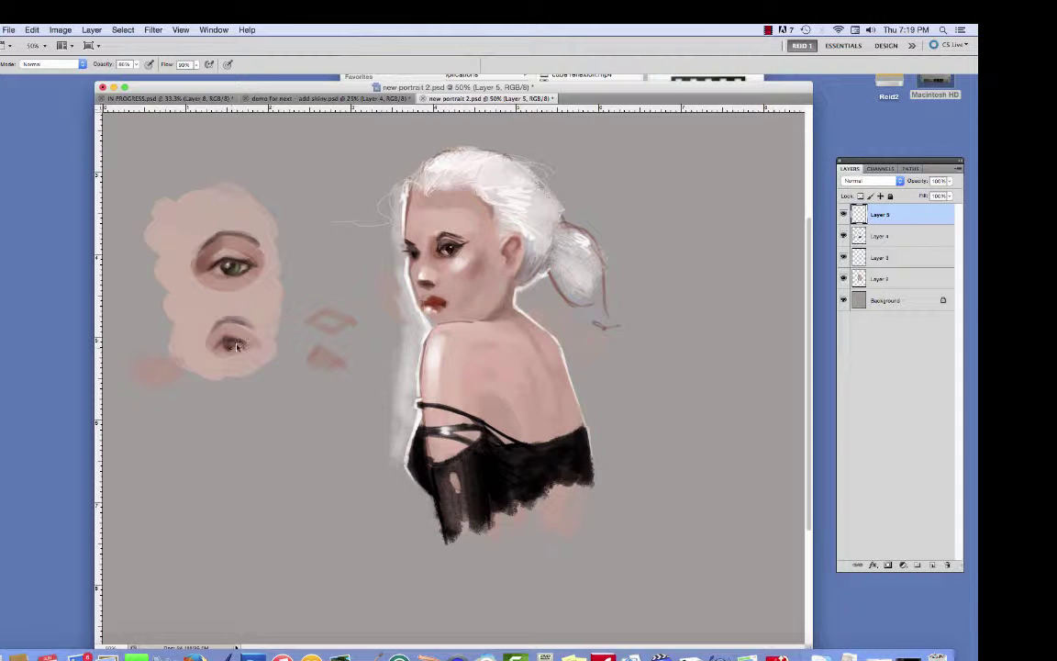
{"action": "mouse_move", "coordinate": [237, 346]}
{"action": "left_mouse_down"}
{"action": "mouse_move", "coordinate": [215, 306]}
{"action": "mouse_move", "coordinate": [229, 309]}
{"action": "mouse_move", "coordinate": [231, 343]}
{"action": "left_mouse_up"}
{"action": "left_click_drag", "start_coordinate": [193, 313], "coordinate": [195, 310]}
Darken the lower eye's lid crease and upper lid line, and widen the skin patch leftward
{"action": "mouse_move", "coordinate": [229, 261]}
{"action": "left_mouse_down"}
{"action": "mouse_move", "coordinate": [209, 237]}
{"action": "mouse_move", "coordinate": [221, 241]}
{"action": "left_mouse_up"}
{"action": "left_click_drag", "start_coordinate": [208, 312], "coordinate": [208, 316]}
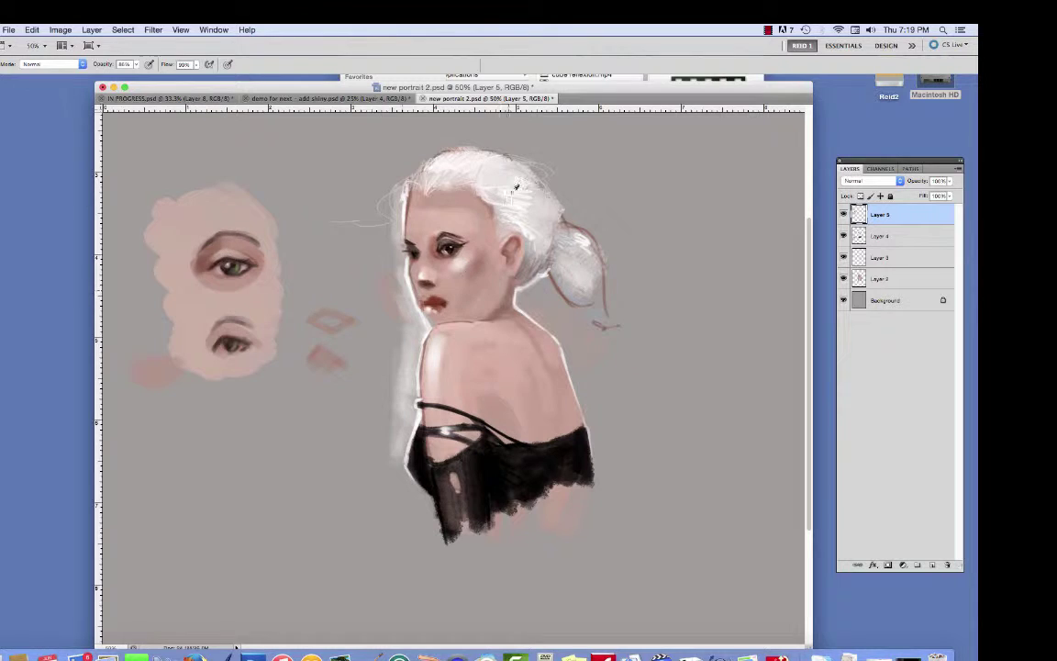
{"action": "left_click_drag", "start_coordinate": [220, 327], "coordinate": [246, 325]}
{"action": "left_click_drag", "start_coordinate": [220, 324], "coordinate": [241, 323]}
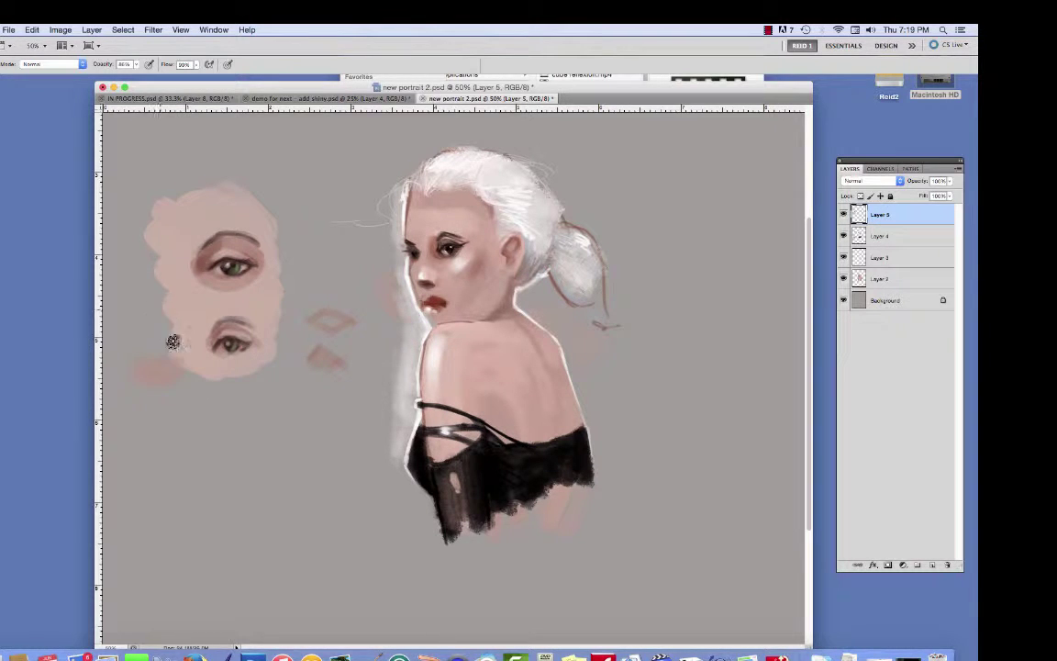
{"action": "mouse_move", "coordinate": [157, 332]}
{"action": "left_mouse_down"}
{"action": "mouse_move", "coordinate": [173, 313]}
{"action": "mouse_move", "coordinate": [159, 358]}
{"action": "left_mouse_up"}
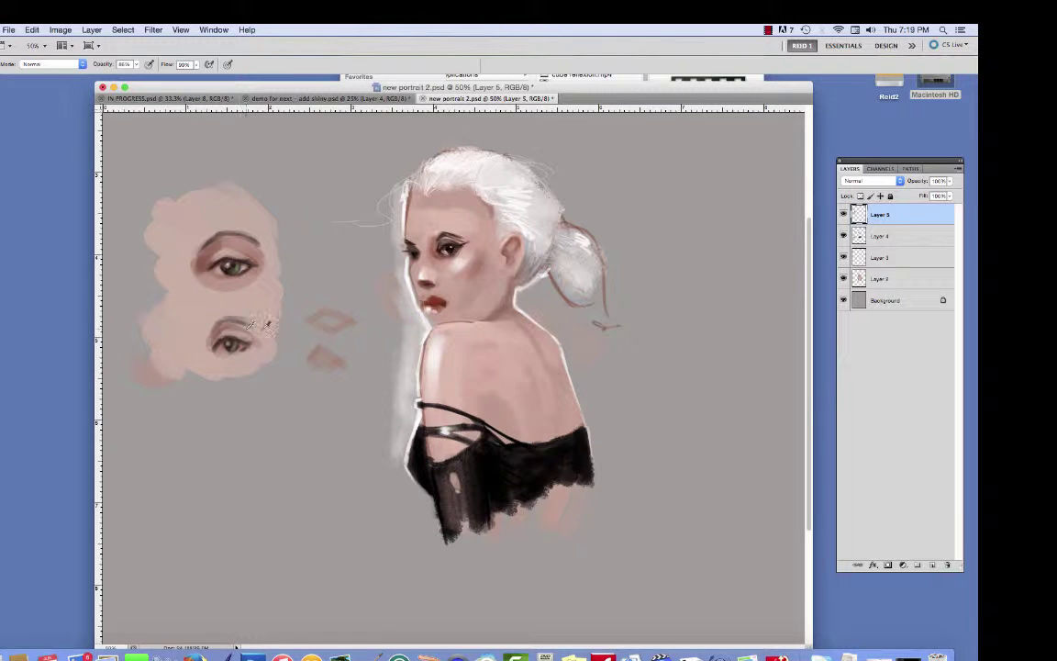
{"action": "left_click_drag", "start_coordinate": [442, 240], "coordinate": [437, 224]}
Dab pink below the patch, sample a dark eye tone, and sketch lid, brow and hairline curve
{"action": "left_click", "coordinate": [190, 414]}
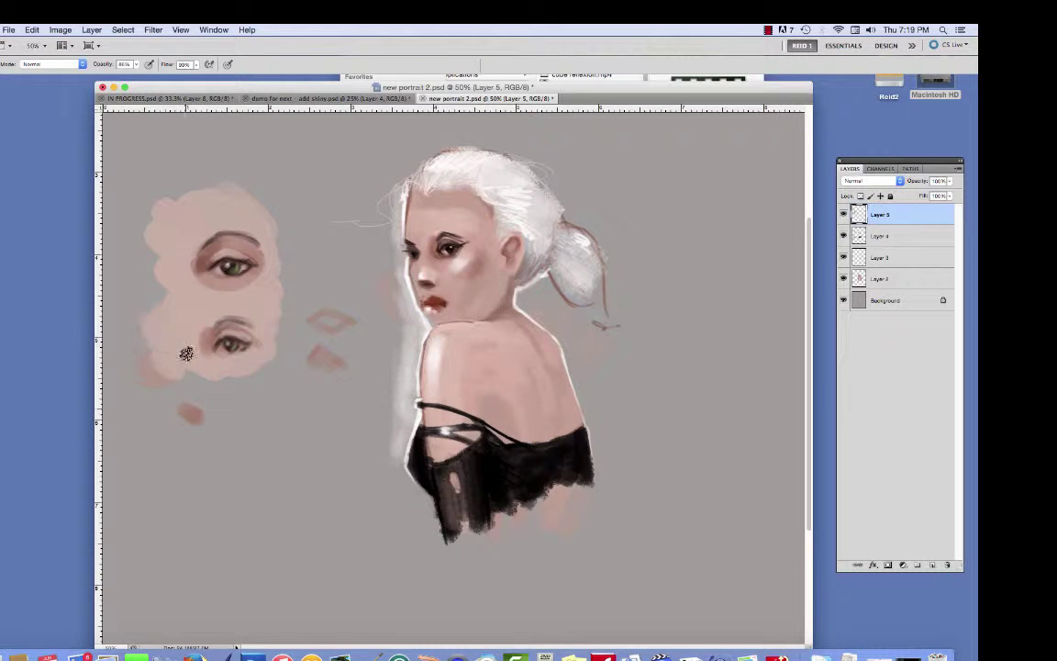
{"action": "left_click", "coordinate": [232, 336], "text": "alt"}
{"action": "left_click_drag", "start_coordinate": [234, 321], "coordinate": [204, 314]}
{"action": "left_click_drag", "start_coordinate": [171, 323], "coordinate": [187, 335]}
{"action": "left_click_drag", "start_coordinate": [353, 230], "coordinate": [377, 253]}
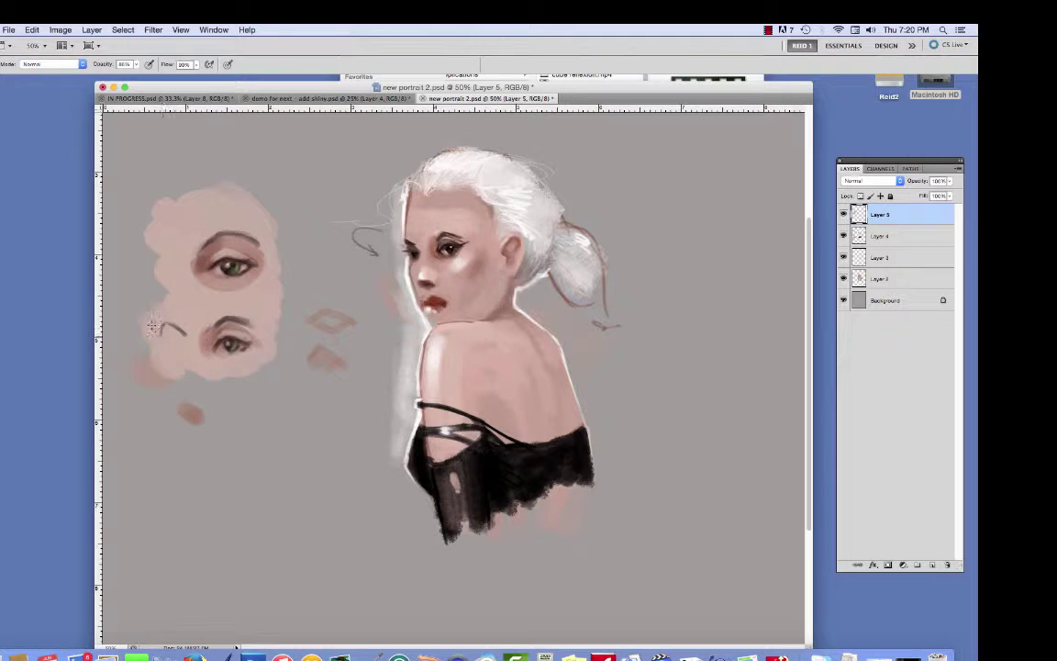
{"action": "left_click_drag", "start_coordinate": [161, 327], "coordinate": [179, 345]}
Sketch curved and vertical profile-eye lines left of the upper eye study
{"action": "mouse_move", "coordinate": [161, 342]}
{"action": "left_mouse_down"}
{"action": "mouse_move", "coordinate": [176, 362]}
{"action": "mouse_move", "coordinate": [214, 344]}
{"action": "left_mouse_up"}
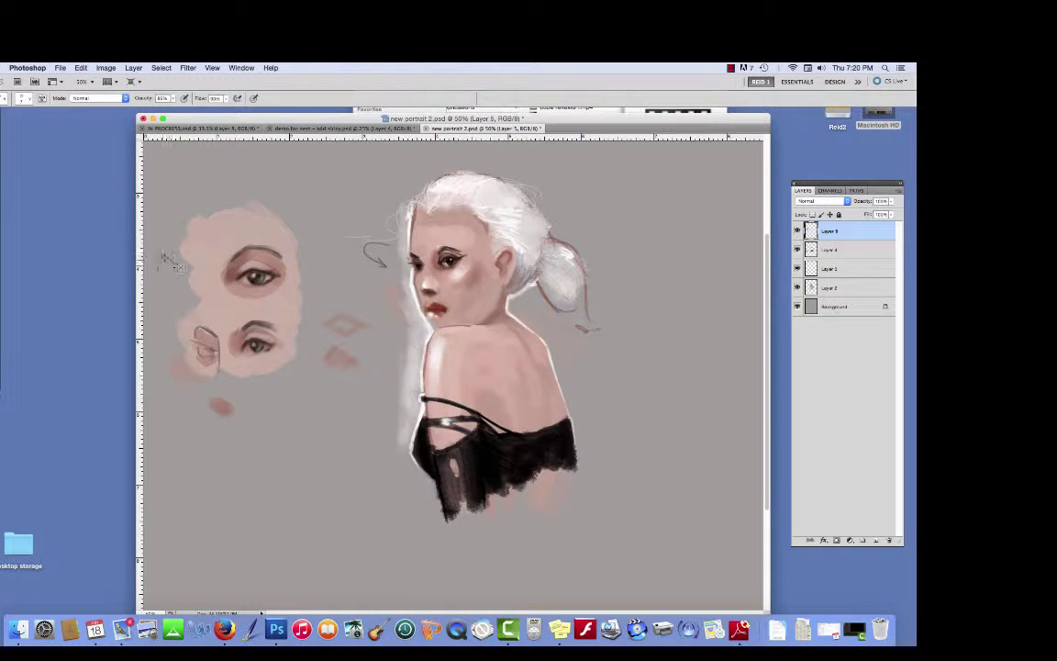
{"action": "mouse_move", "coordinate": [156, 272]}
{"action": "left_mouse_down"}
{"action": "mouse_move", "coordinate": [165, 258]}
{"action": "mouse_move", "coordinate": [188, 280]}
{"action": "mouse_move", "coordinate": [181, 309]}
{"action": "left_mouse_up"}
{"action": "left_click_drag", "start_coordinate": [156, 243], "coordinate": [158, 268]}
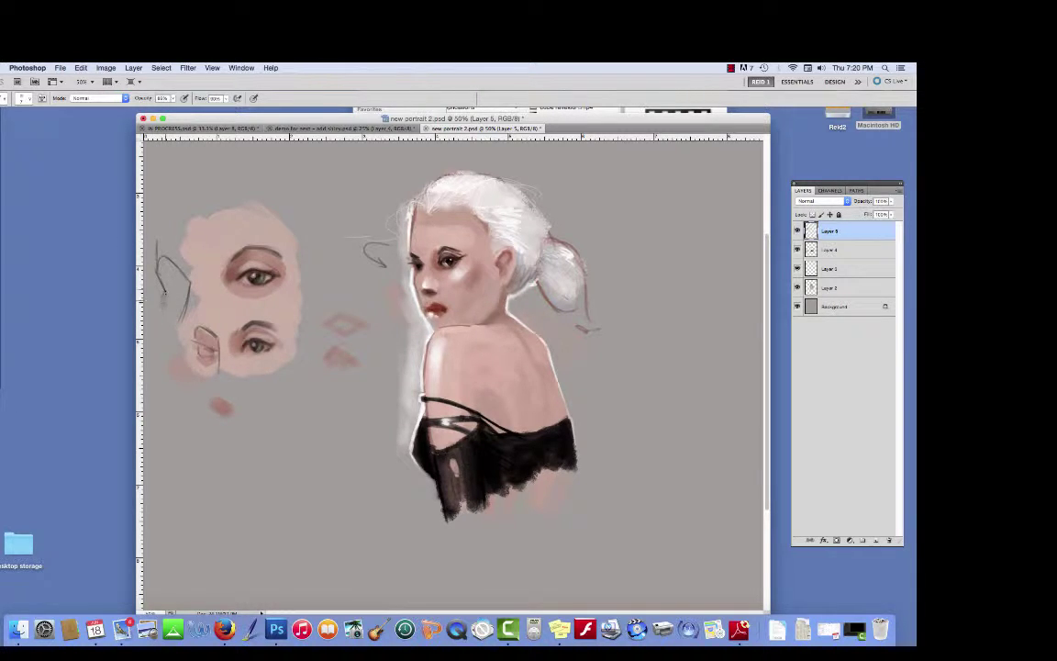
{"action": "mouse_move", "coordinate": [167, 332]}
{"action": "left_mouse_down"}
{"action": "mouse_move", "coordinate": [159, 276]}
{"action": "mouse_move", "coordinate": [183, 289]}
{"action": "left_mouse_up"}
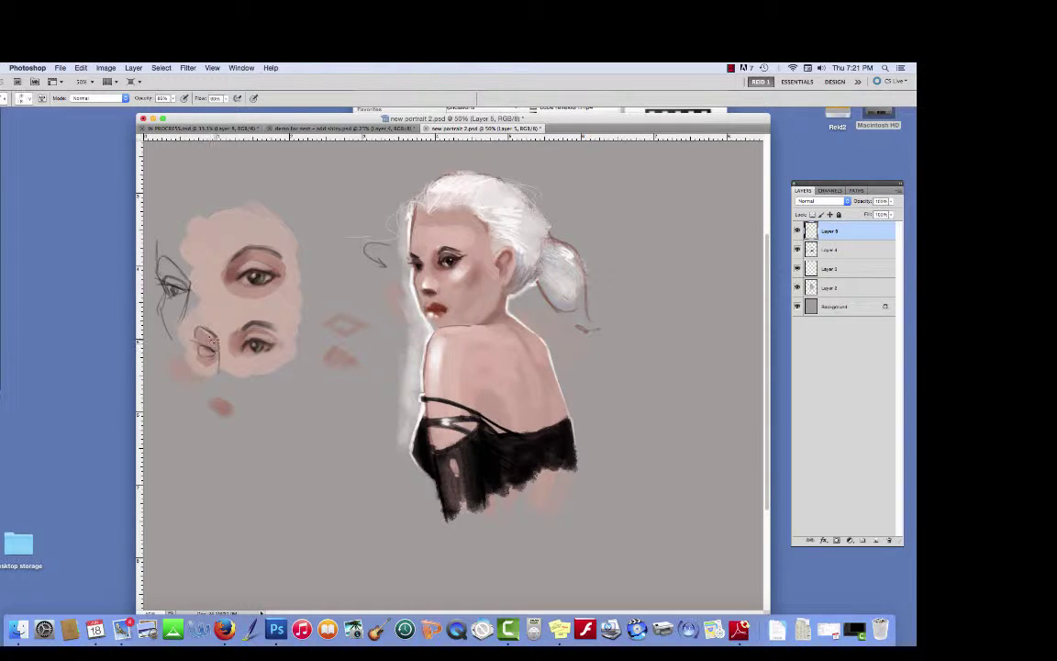
With a smaller brush, soften around the lower eye sketch and darken its strokes
{"action": "key", "text": "bracketleft"}
{"action": "left_click_drag", "start_coordinate": [234, 302], "coordinate": [236, 309]}
{"action": "left_click", "coordinate": [187, 311]}
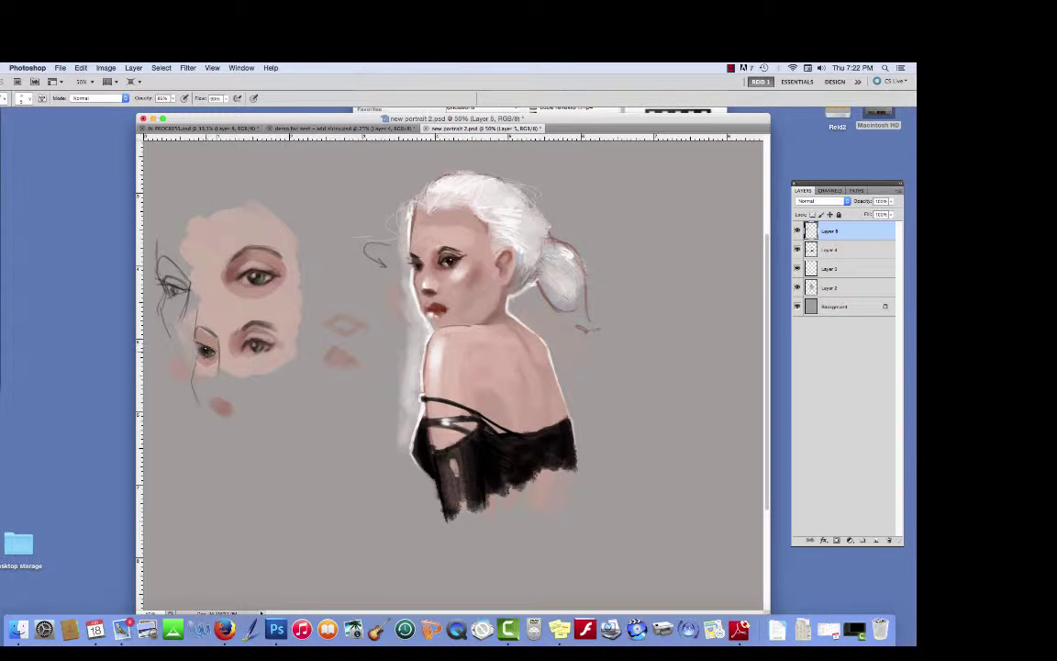
{"action": "left_click_drag", "start_coordinate": [186, 317], "coordinate": [195, 324]}
Hide Layer 5, add a new layer, and paint a broad pale-pink patch with a larger brush
{"action": "left_click", "coordinate": [797, 230]}
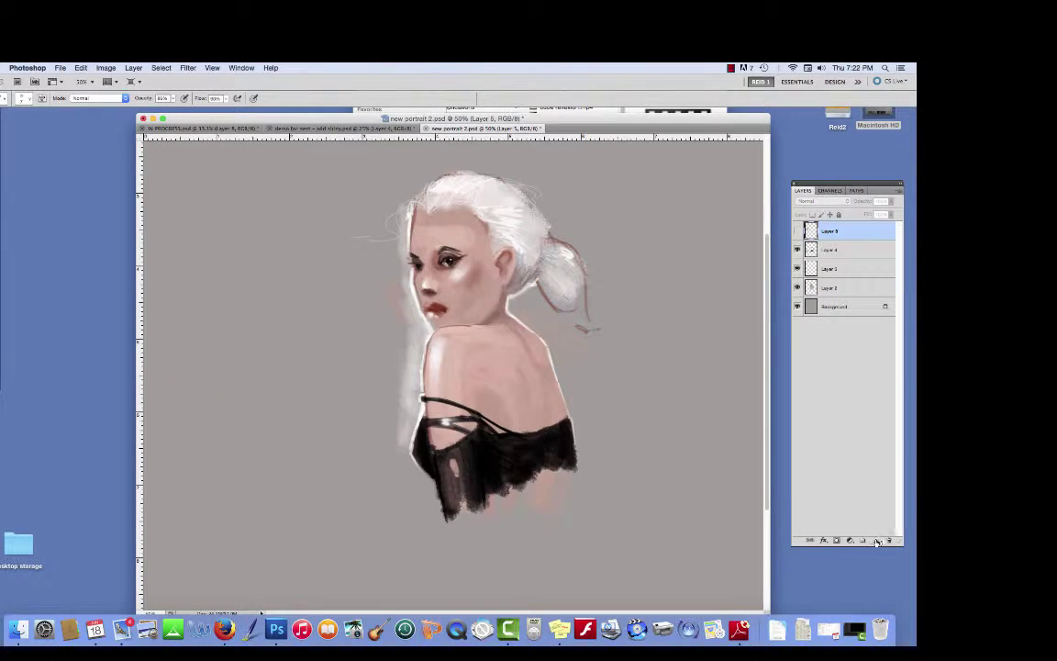
{"action": "key", "text": "super+alt+shift+n"}
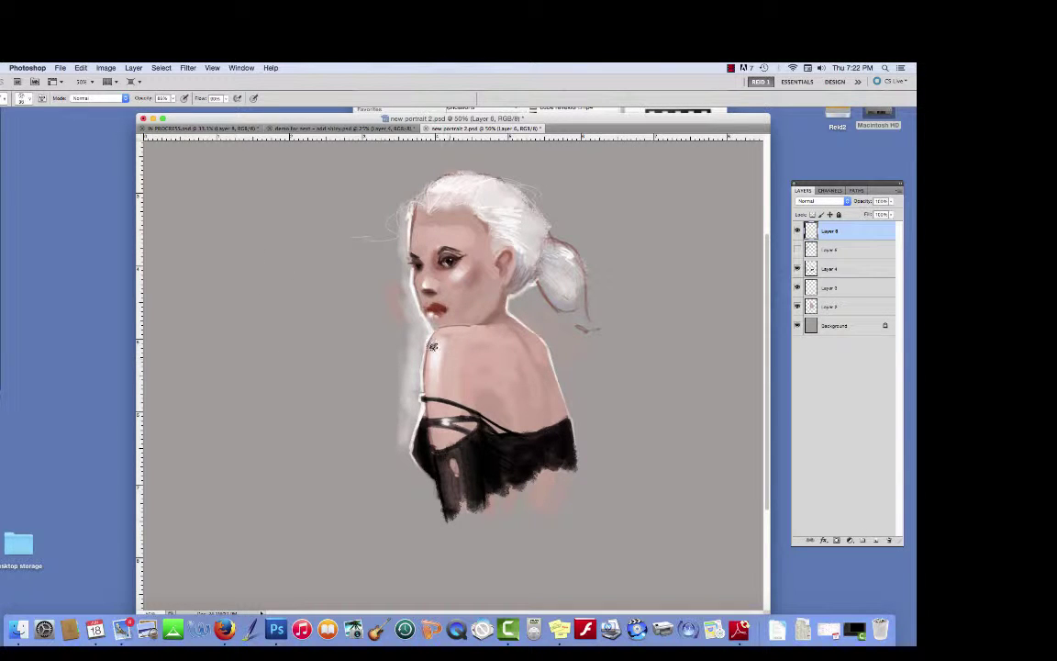
{"action": "left_click_drag", "start_coordinate": [417, 305], "coordinate": [449, 353]}
{"action": "key", "text": "]"}
{"action": "mouse_move", "coordinate": [240, 207]}
{"action": "left_mouse_down"}
{"action": "mouse_move", "coordinate": [274, 312]}
{"action": "mouse_move", "coordinate": [223, 318]}
{"action": "mouse_move", "coordinate": [255, 372]}
{"action": "mouse_move", "coordinate": [214, 225]}
{"action": "mouse_move", "coordinate": [203, 243]}
{"action": "mouse_move", "coordinate": [241, 351]}
{"action": "mouse_move", "coordinate": [280, 259]}
{"action": "mouse_move", "coordinate": [312, 292]}
{"action": "mouse_move", "coordinate": [230, 318]}
{"action": "mouse_move", "coordinate": [218, 356]}
{"action": "mouse_move", "coordinate": [263, 393]}
{"action": "mouse_move", "coordinate": [194, 250]}
{"action": "mouse_move", "coordinate": [207, 367]}
{"action": "mouse_move", "coordinate": [253, 396]}
{"action": "mouse_move", "coordinate": [296, 315]}
{"action": "mouse_move", "coordinate": [293, 293]}
{"action": "mouse_move", "coordinate": [245, 243]}
{"action": "mouse_move", "coordinate": [217, 190]}
{"action": "mouse_move", "coordinate": [205, 218]}
{"action": "mouse_move", "coordinate": [280, 394]}
{"action": "mouse_move", "coordinate": [210, 414]}
{"action": "mouse_move", "coordinate": [198, 429]}
{"action": "mouse_move", "coordinate": [219, 389]}
{"action": "mouse_move", "coordinate": [249, 417]}
{"action": "mouse_move", "coordinate": [294, 415]}
{"action": "mouse_move", "coordinate": [303, 345]}
{"action": "mouse_move", "coordinate": [299, 373]}
{"action": "mouse_move", "coordinate": [240, 412]}
{"action": "mouse_move", "coordinate": [174, 332]}
{"action": "mouse_move", "coordinate": [173, 314]}
{"action": "mouse_move", "coordinate": [191, 422]}
{"action": "mouse_move", "coordinate": [207, 427]}
{"action": "mouse_move", "coordinate": [184, 345]}
{"action": "mouse_move", "coordinate": [196, 374]}
{"action": "mouse_move", "coordinate": [150, 266]}
{"action": "mouse_move", "coordinate": [168, 223]}
{"action": "mouse_move", "coordinate": [190, 230]}
{"action": "mouse_move", "coordinate": [179, 236]}
{"action": "mouse_move", "coordinate": [253, 377]}
{"action": "left_mouse_up"}
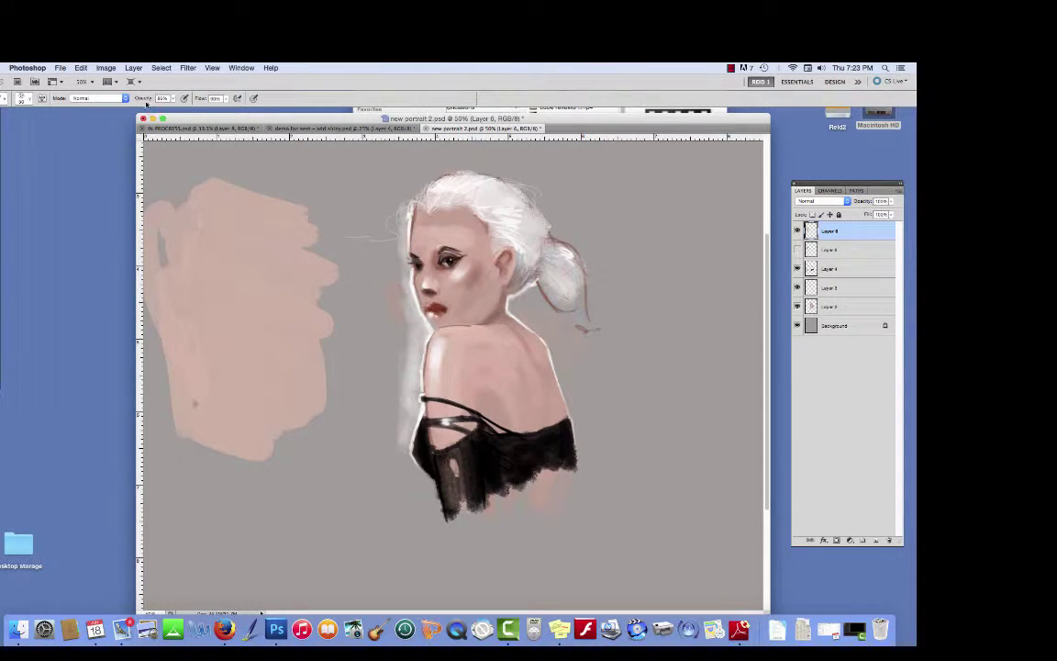
At about 40% opacity, paint three brown dabs down the patch and smooth the shoulder skin
{"action": "mouse_move", "coordinate": [135, 96]}
{"action": "left_mouse_down"}
{"action": "mouse_move", "coordinate": [147, 89]}
{"action": "mouse_move", "coordinate": [128, 90]}
{"action": "mouse_move", "coordinate": [135, 100]}
{"action": "left_mouse_up"}
{"action": "mouse_move", "coordinate": [249, 259]}
{"action": "left_mouse_down"}
{"action": "mouse_move", "coordinate": [255, 253]}
{"action": "mouse_move", "coordinate": [233, 254]}
{"action": "left_mouse_up"}
{"action": "left_click_drag", "start_coordinate": [253, 311], "coordinate": [232, 327]}
{"action": "mouse_move", "coordinate": [237, 389]}
{"action": "left_mouse_down"}
{"action": "mouse_move", "coordinate": [190, 392]}
{"action": "mouse_move", "coordinate": [234, 389]}
{"action": "left_mouse_up"}
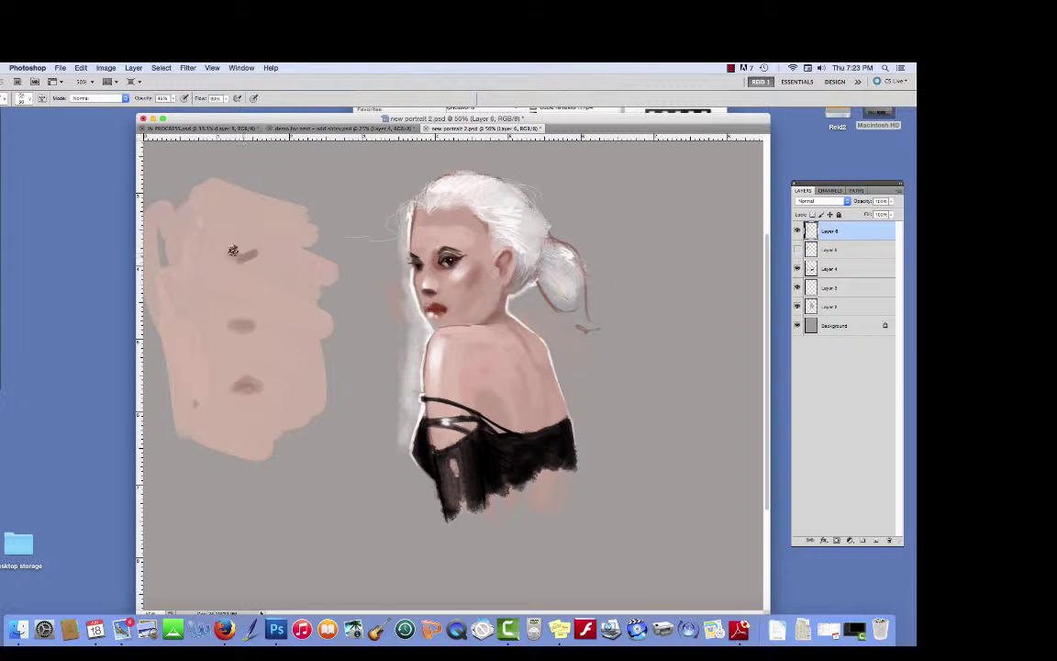
{"action": "left_click_drag", "start_coordinate": [236, 251], "coordinate": [226, 255]}
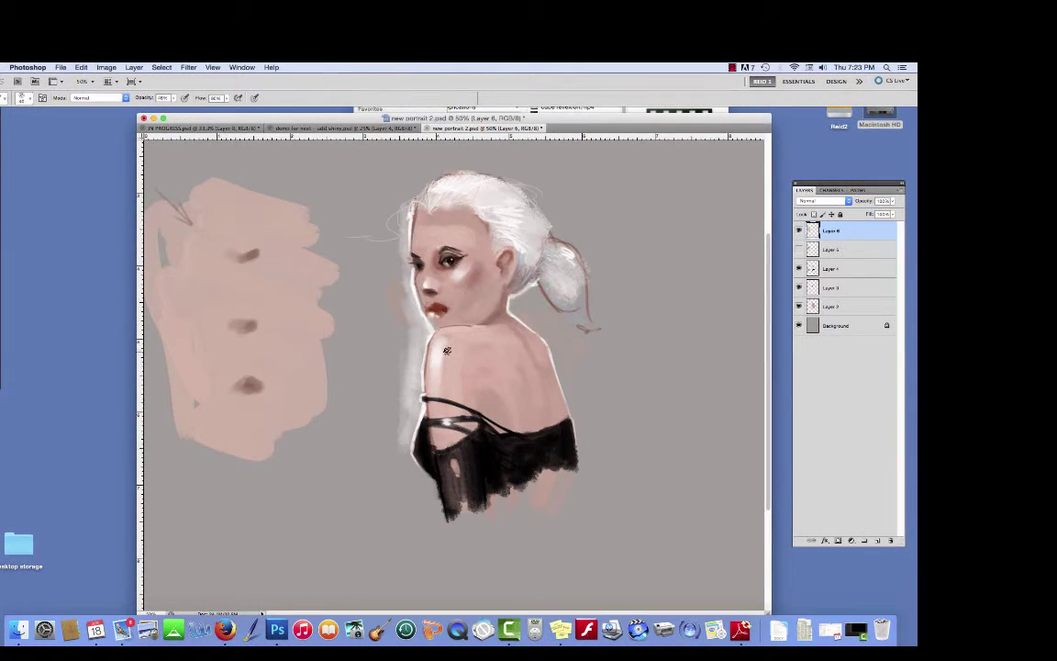
{"action": "left_click_drag", "start_coordinate": [448, 349], "coordinate": [418, 317]}
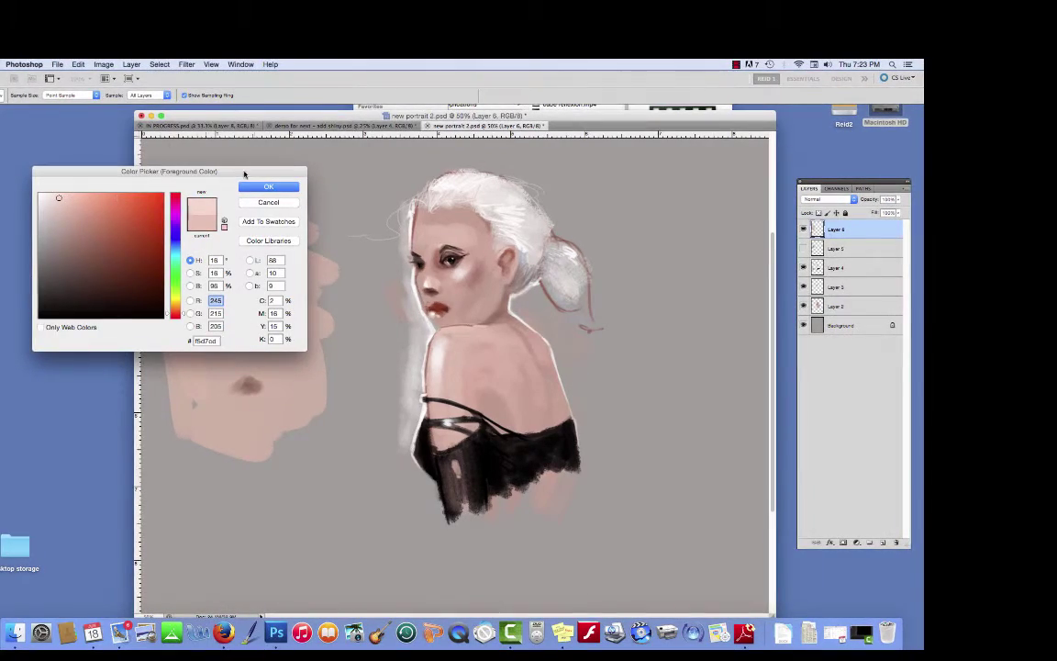
Confirm the new pale pink painting colour in the Color Picker
{"action": "left_click", "coordinate": [249, 186]}
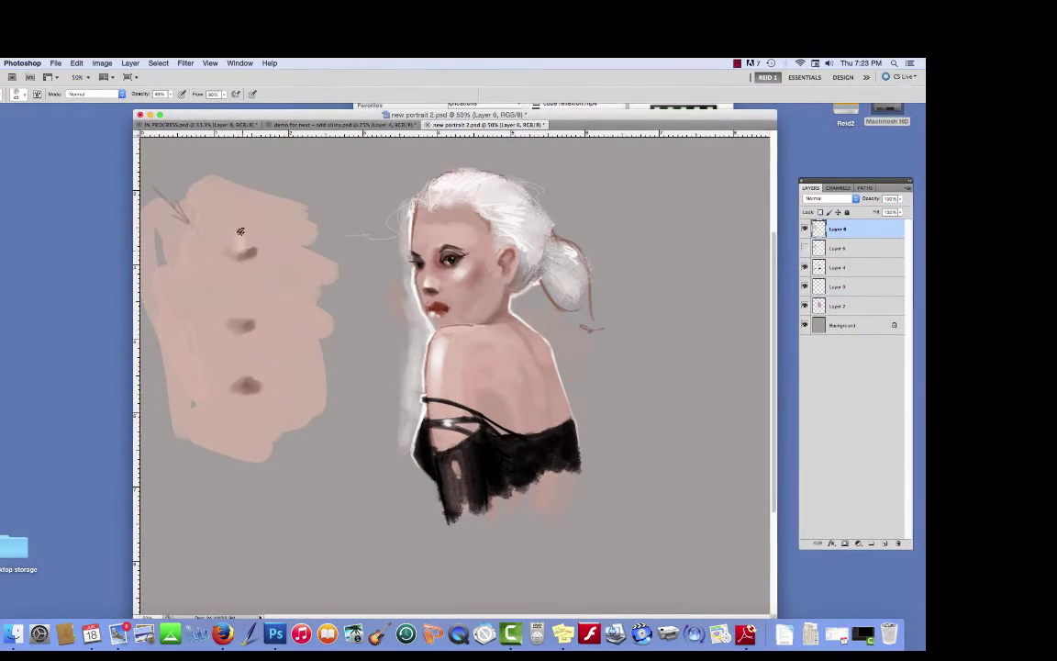